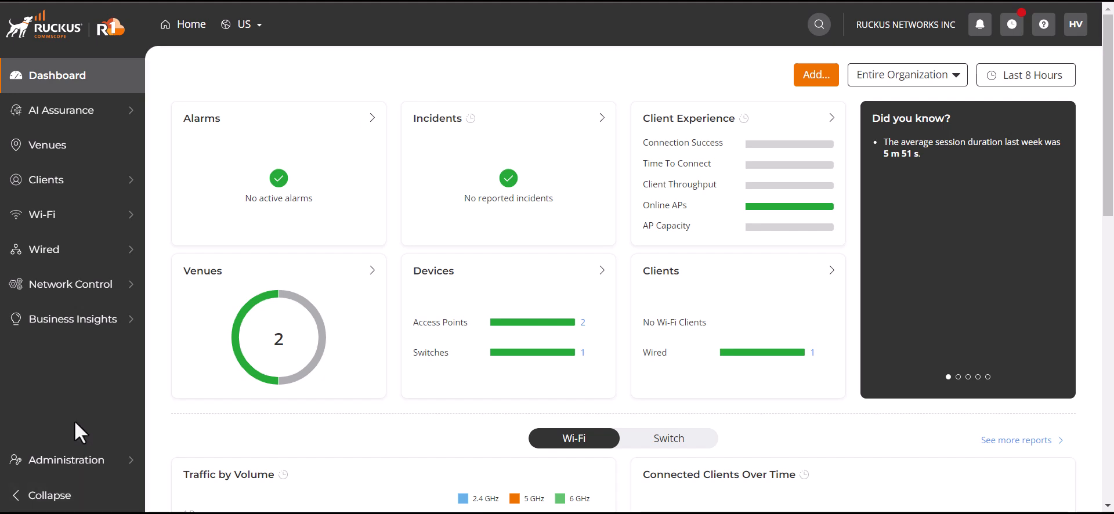
Open the RUCKUS Wi-Fi network's additional settings for editing and turn on Proxy ARP.
mouse_move(75, 220)
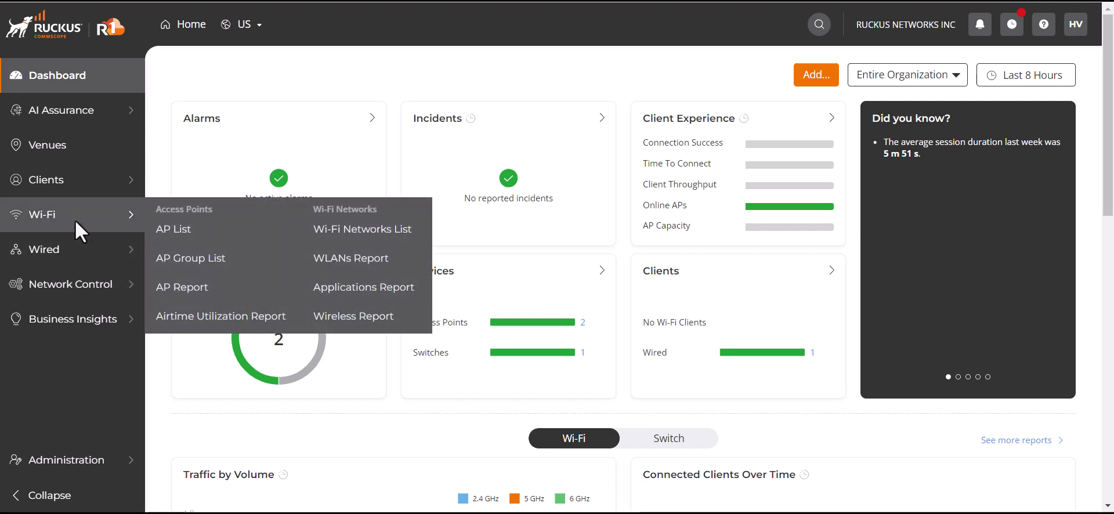
click(350, 230)
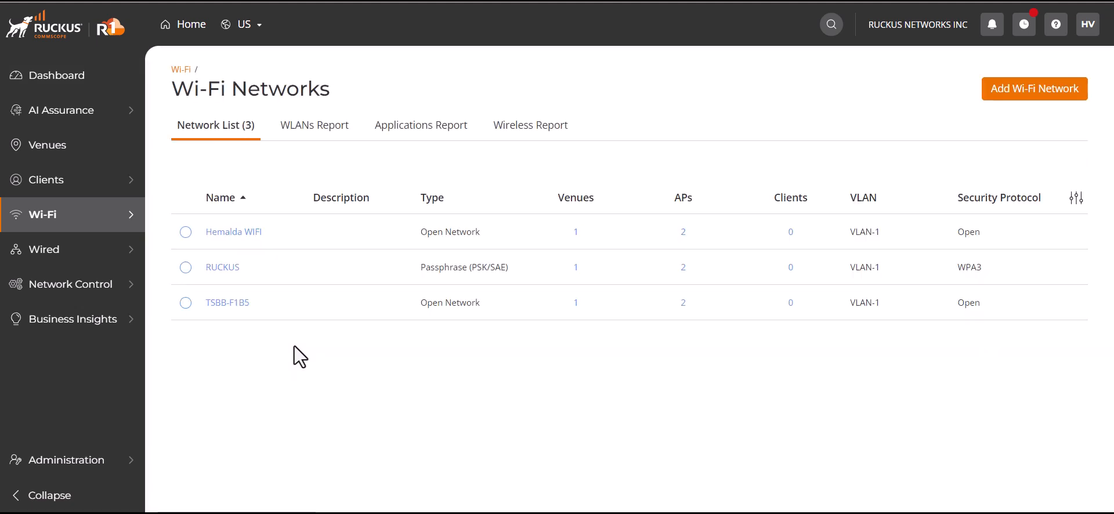
click(223, 269)
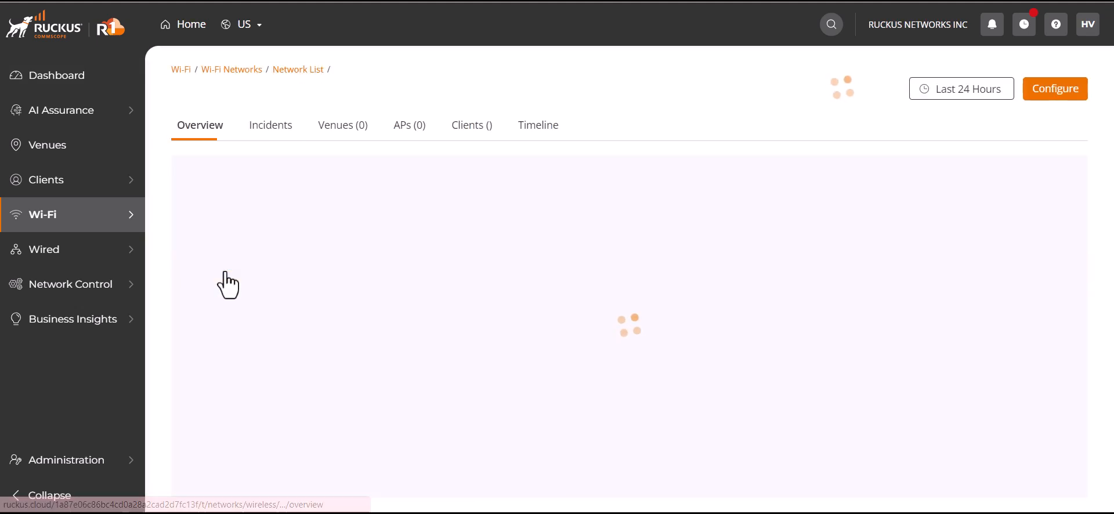
click(1061, 94)
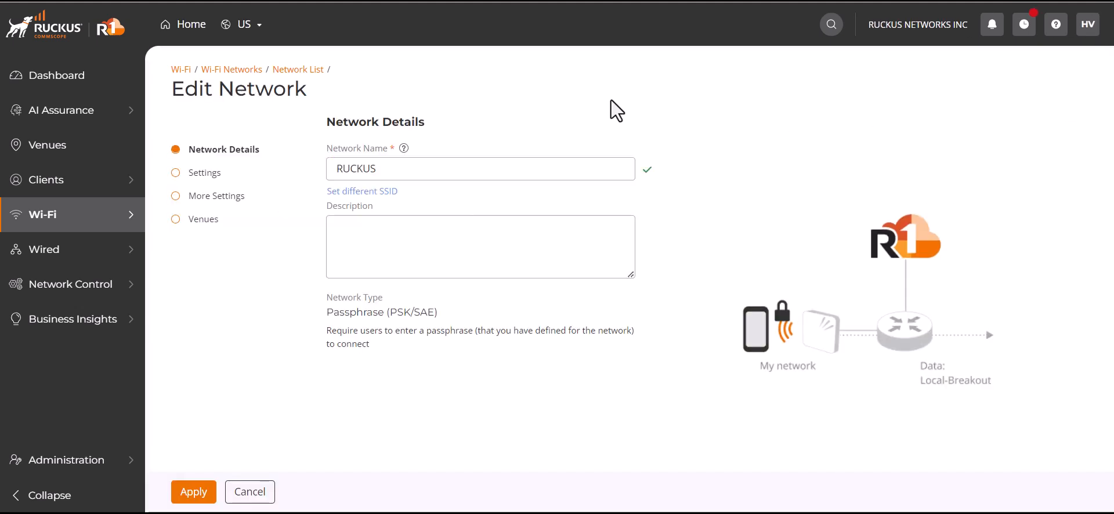
click(207, 199)
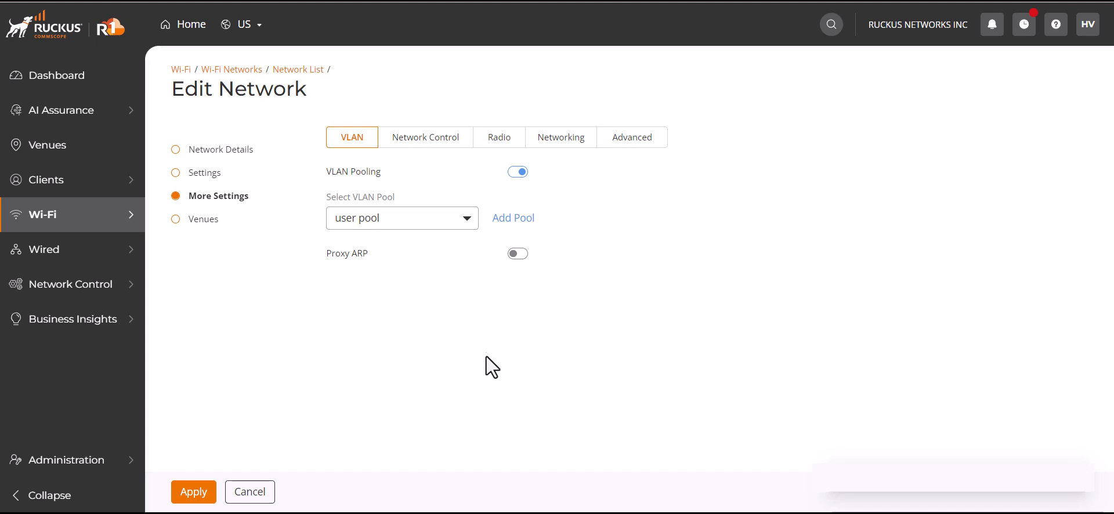
click(516, 253)
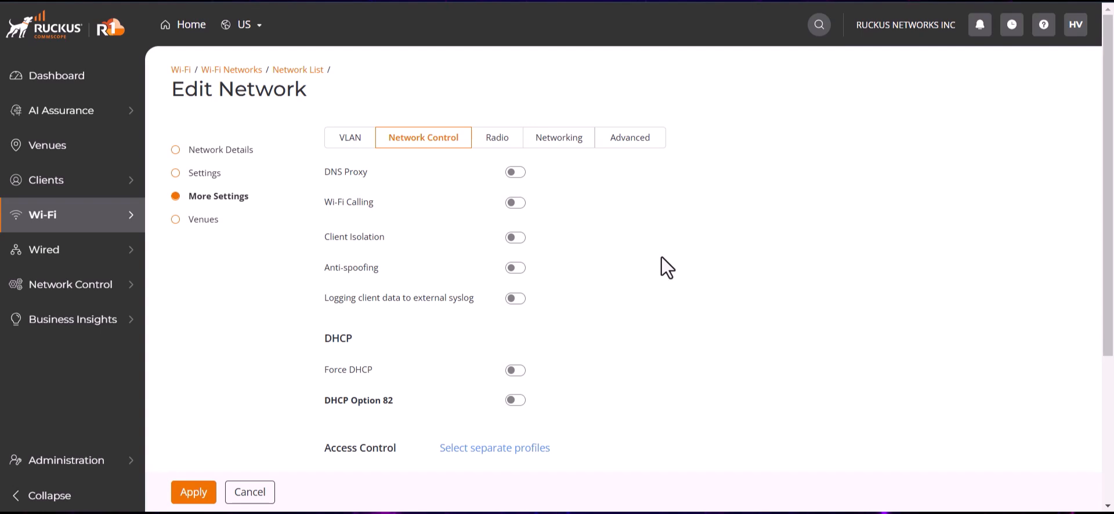
Enable DNS Proxy with a rule mapping ruckuswireless.com to 103.224.182.253, and check the saved rule.
click(514, 174)
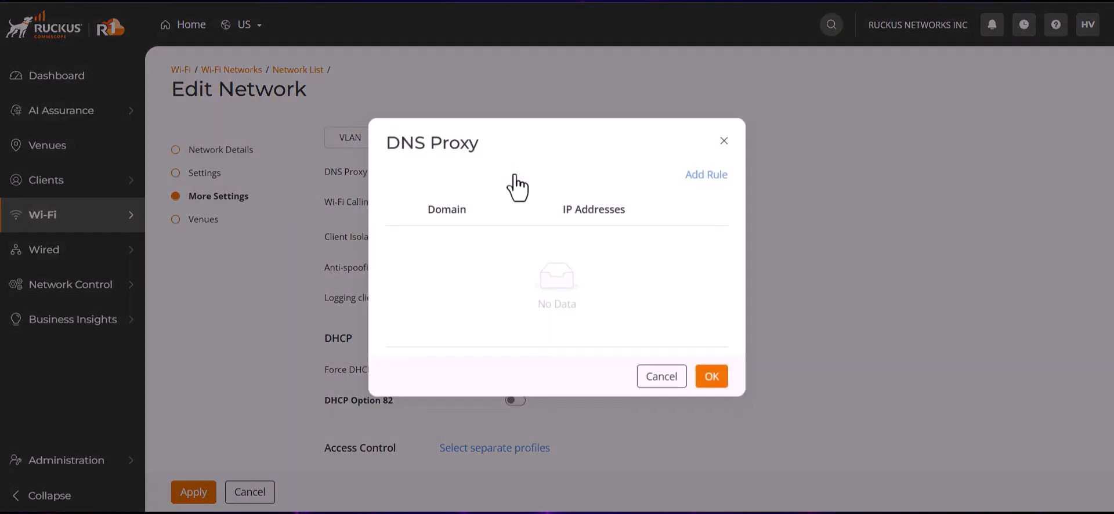
click(709, 176)
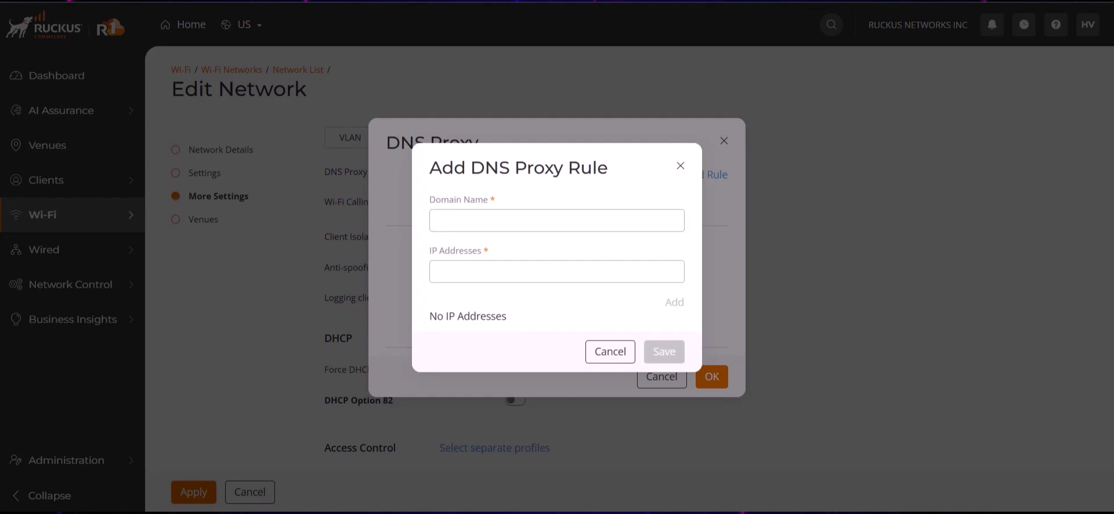
click(487, 219)
text(ruckuswireless.com)
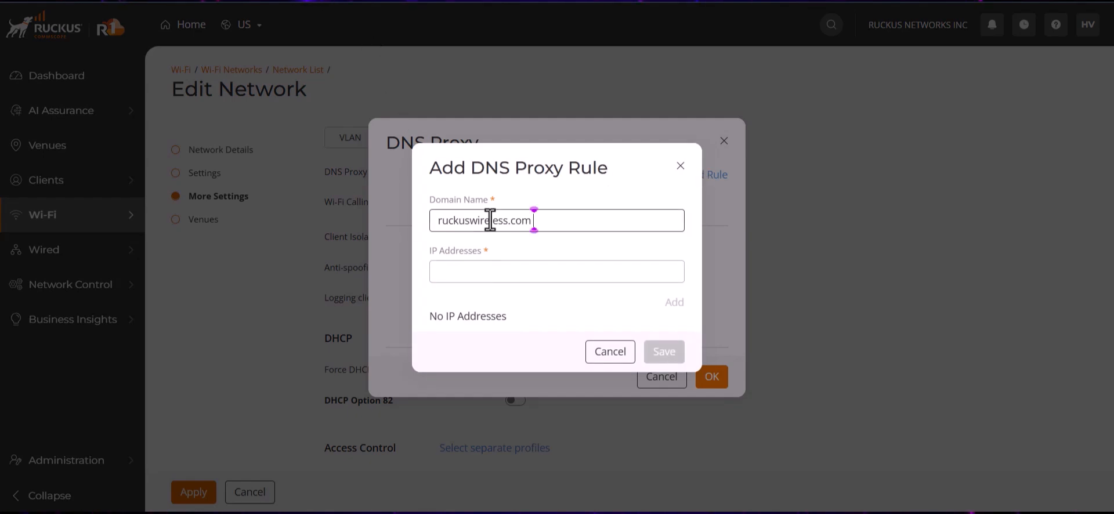
click(472, 261)
text(103.224.182.253)
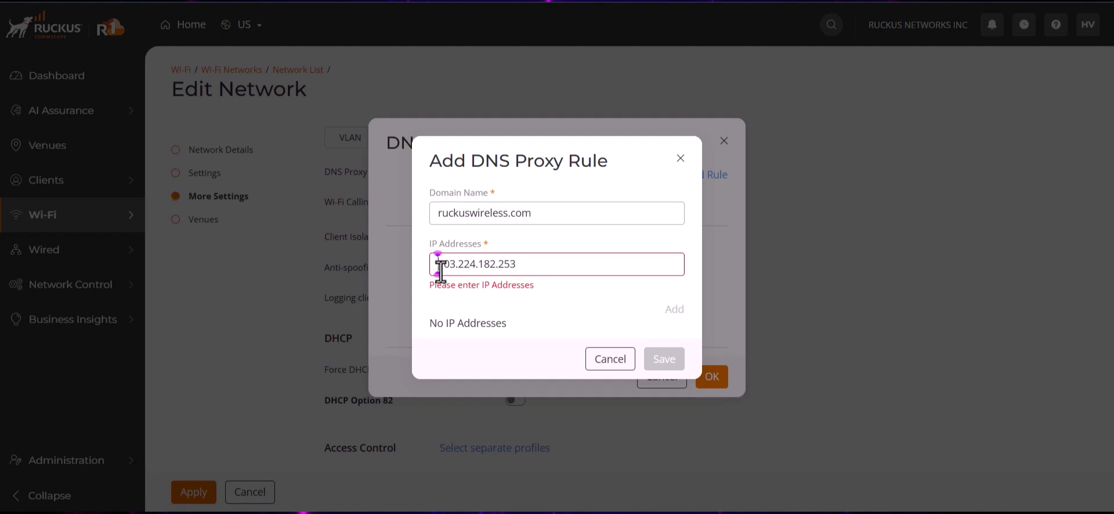
click(673, 309)
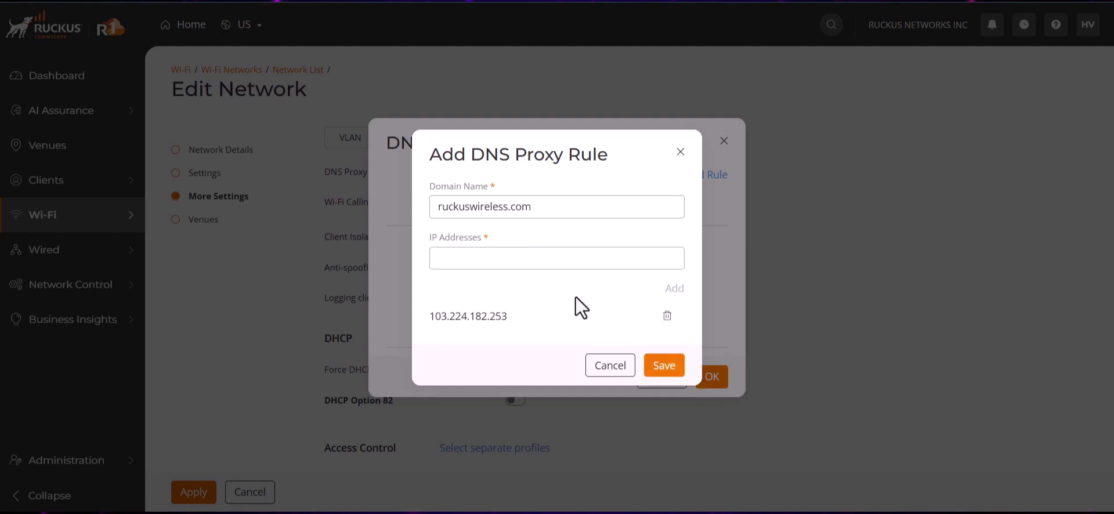
click(668, 372)
click(710, 335)
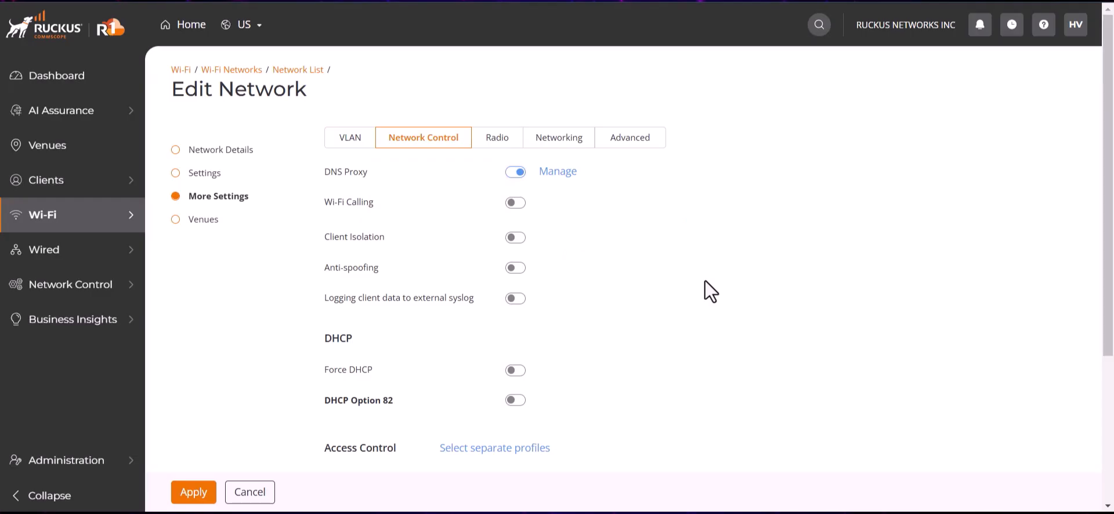
click(560, 172)
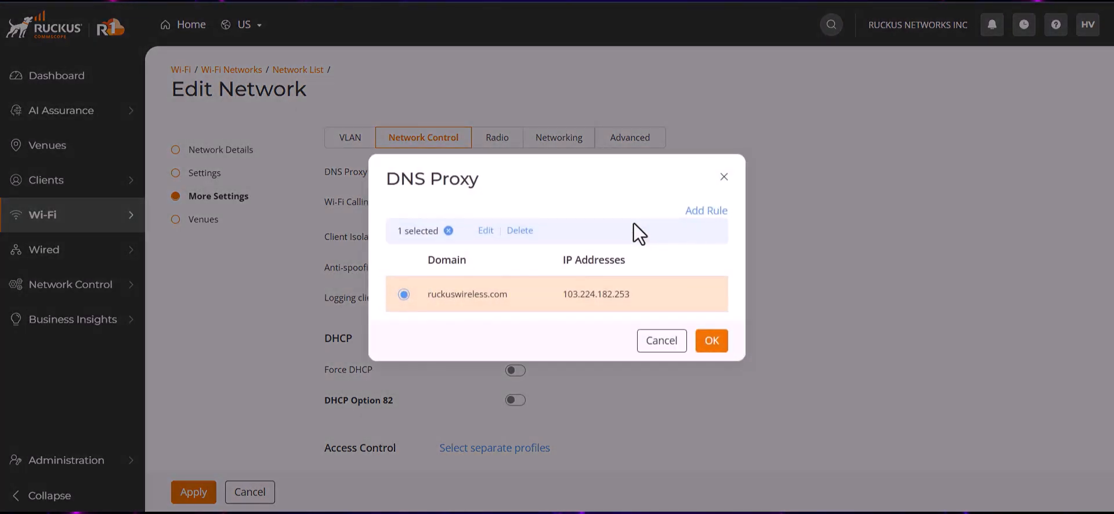
click(662, 348)
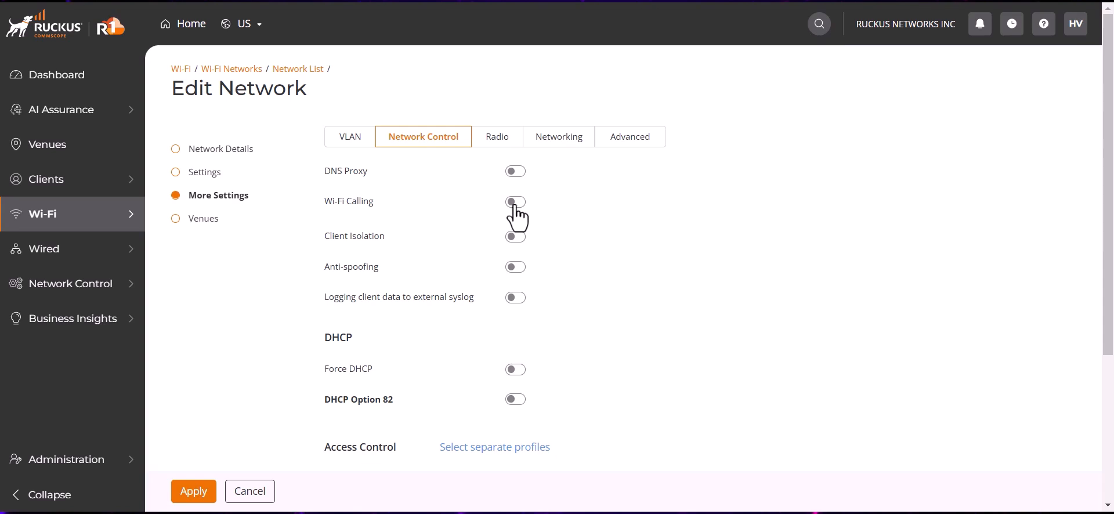
Enable Wi-Fi Calling for the network and start a Wi-Fi Calling service in the service catalog named ATT - 1.
click(515, 204)
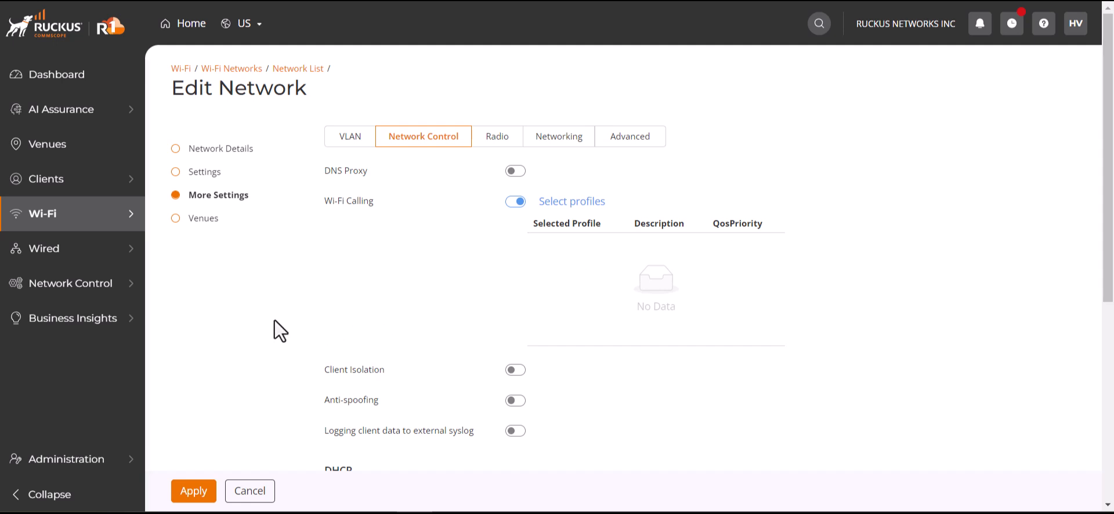
mouse_move(107, 284)
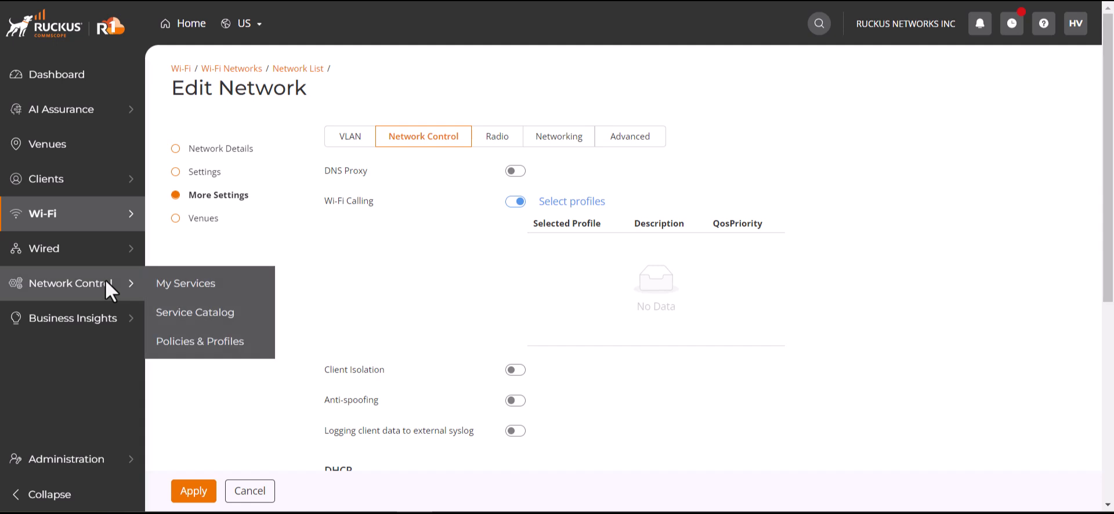
click(190, 313)
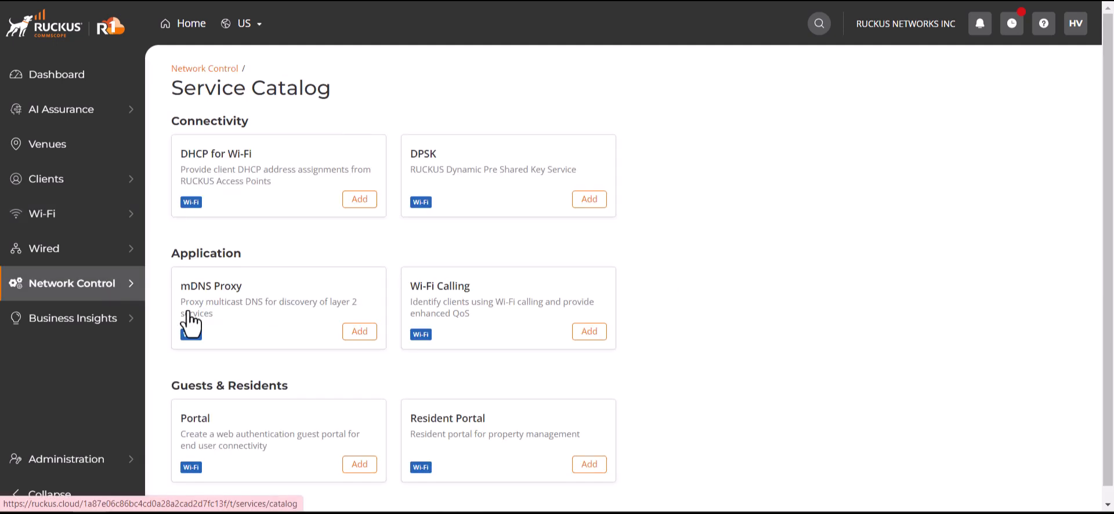
click(589, 338)
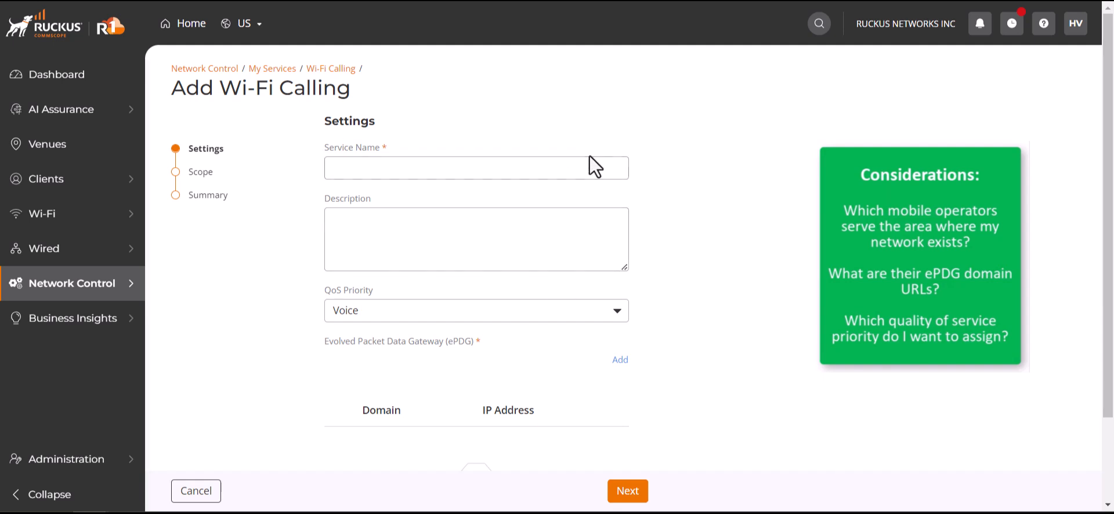
click(616, 172)
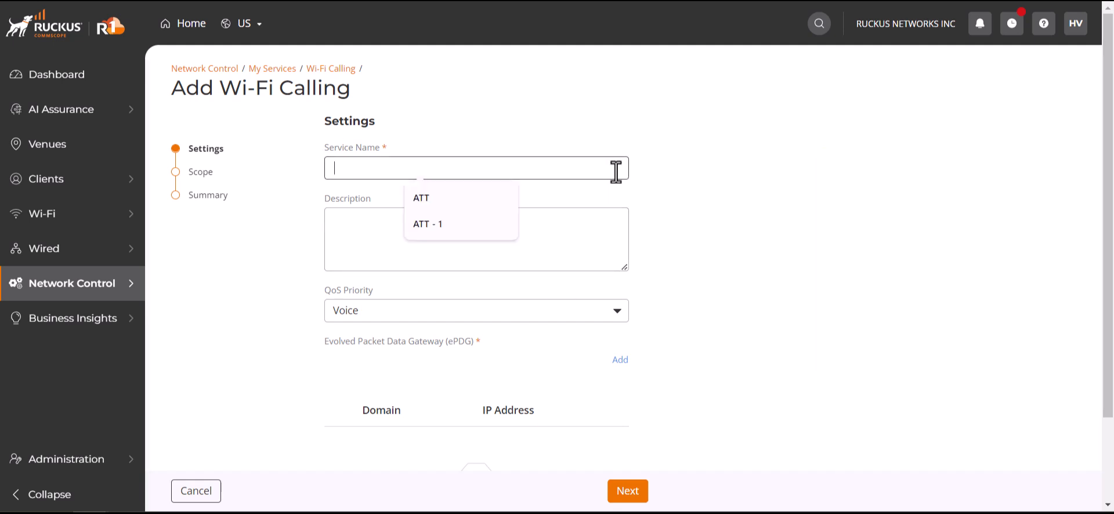
click(800, 234)
click(563, 172)
click(493, 223)
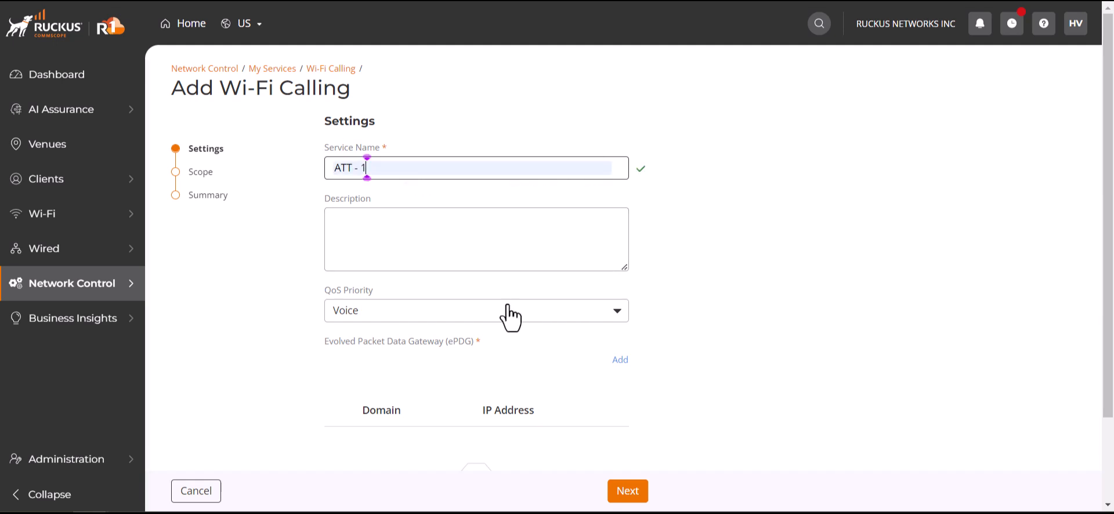
Add an evolved packet data gateway to the service with the domain epdg.epc.att.net.
click(618, 361)
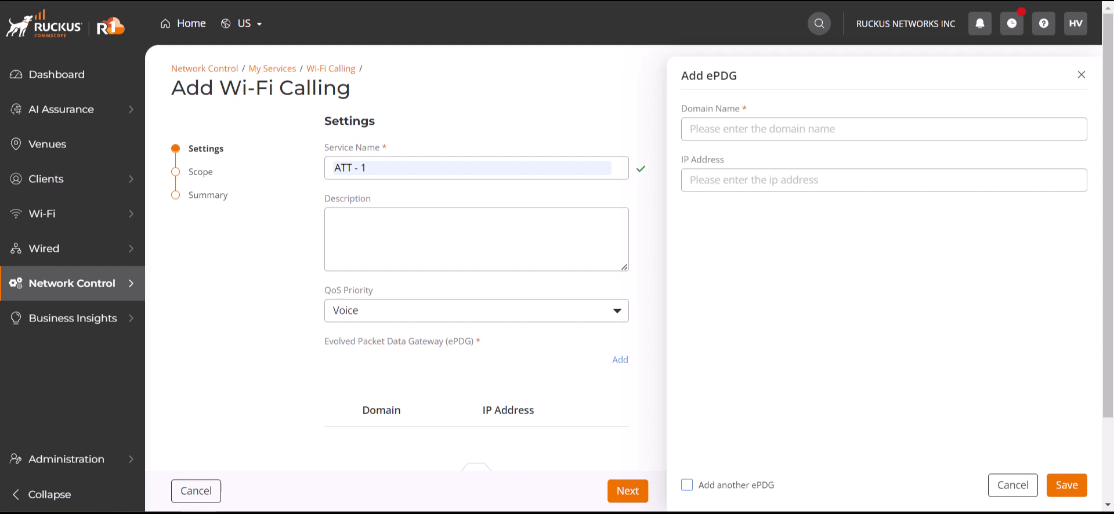
click(874, 138)
text(epdg.epc.att.net)
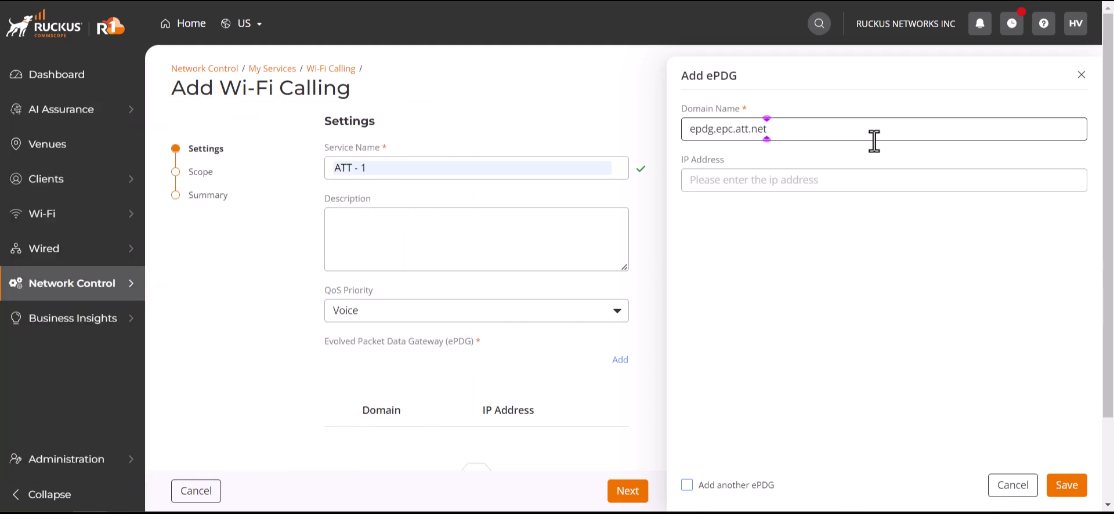
click(1067, 498)
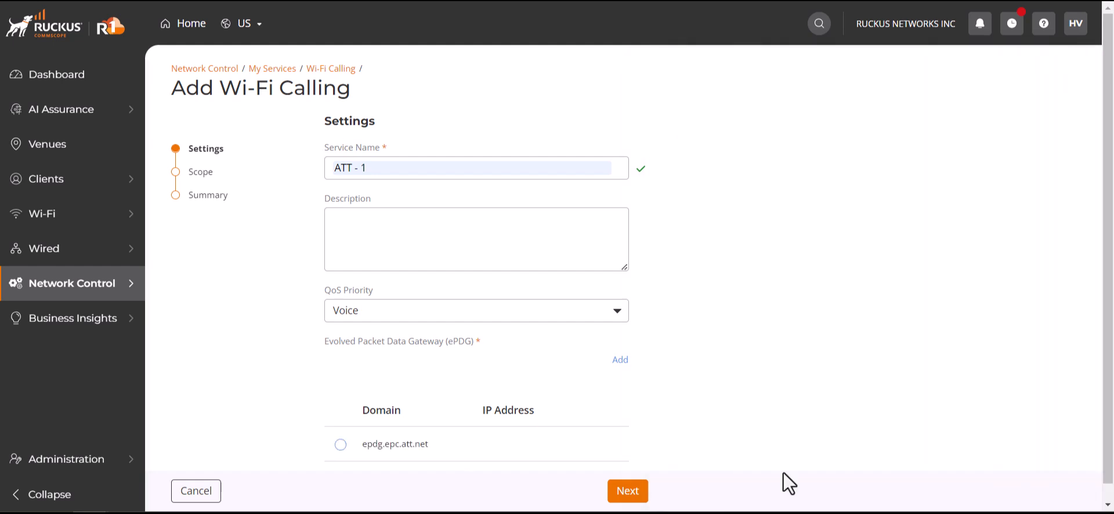
Activate the Wi-Fi Calling service on the RUCKUS network and finish adding it.
click(639, 490)
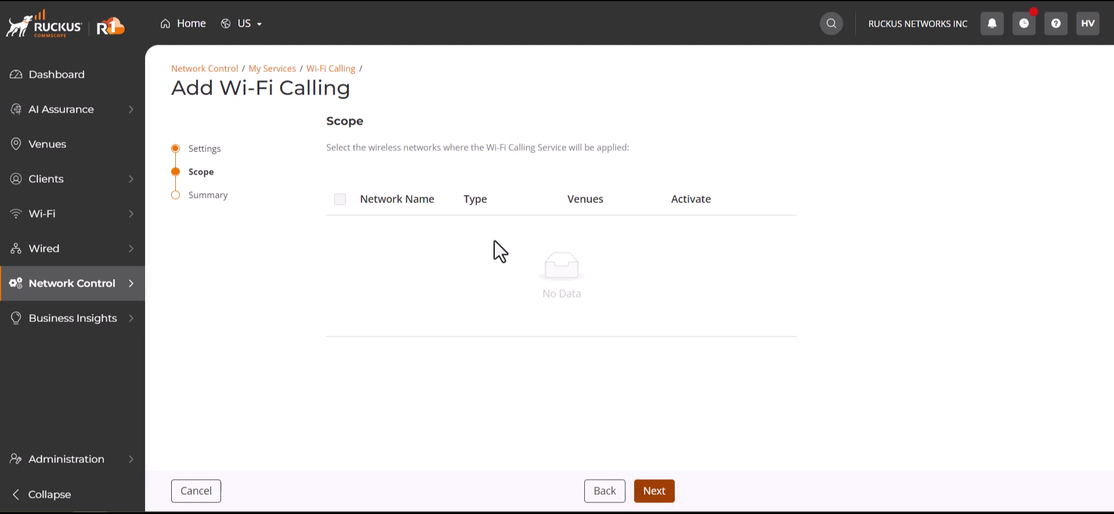
click(341, 269)
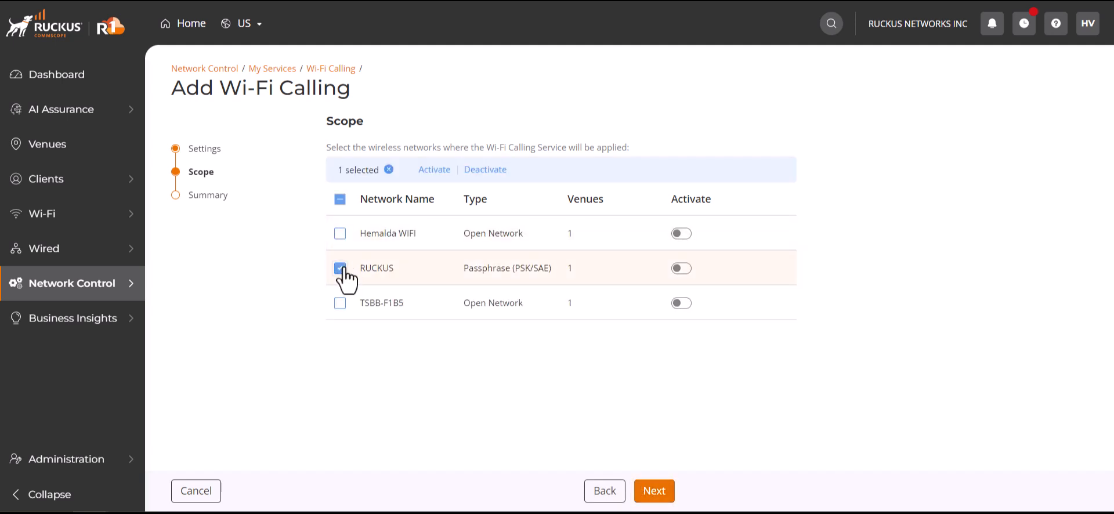
click(432, 170)
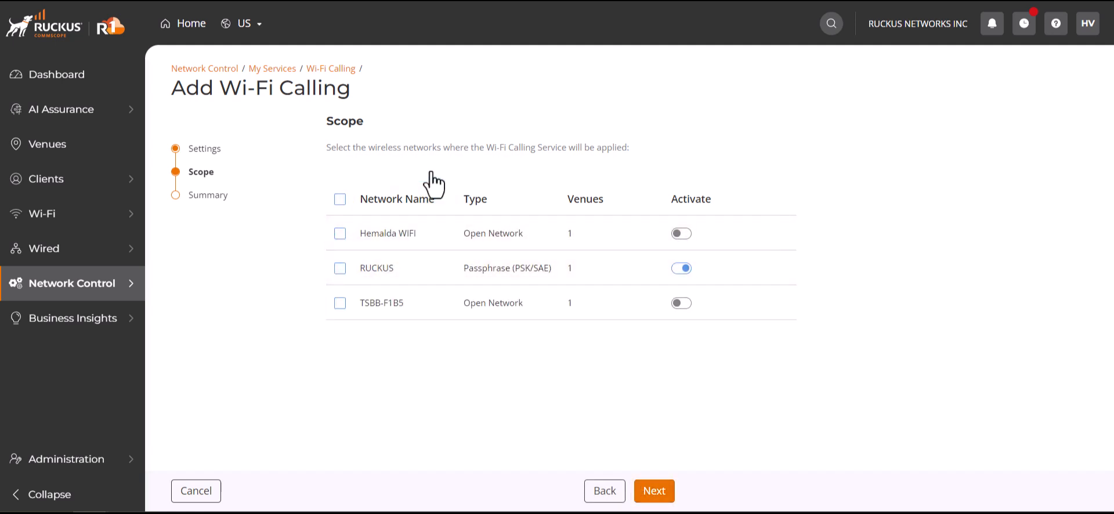
click(646, 488)
click(647, 491)
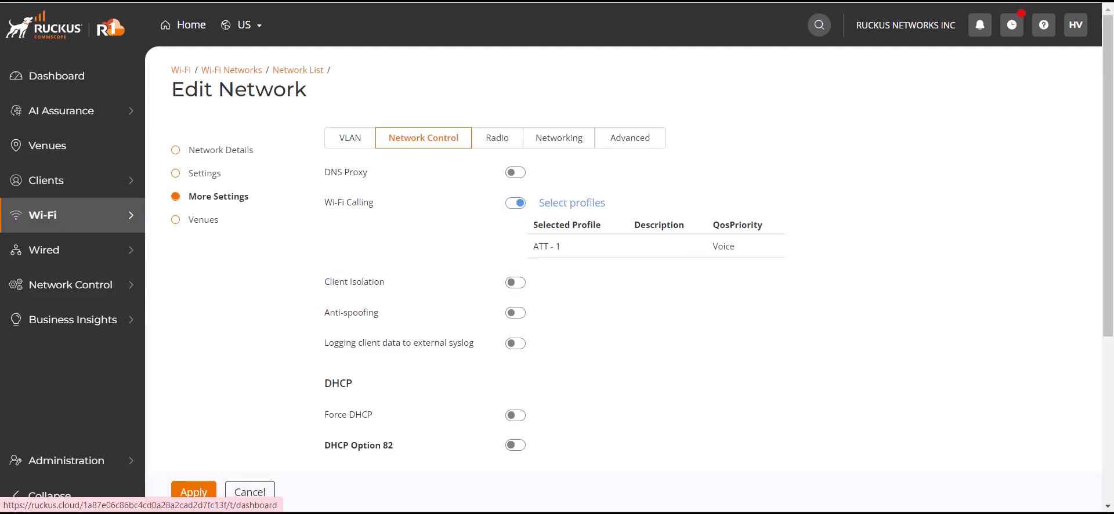
Turn off Wi-Fi Calling in the network's settings and enable Client Isolation for Unicast packets.
click(515, 203)
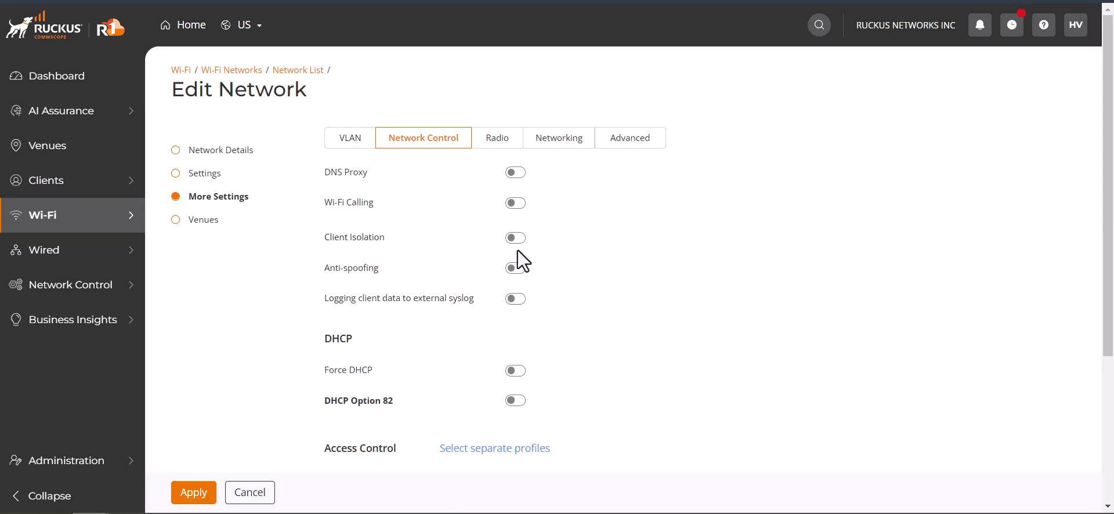
click(517, 241)
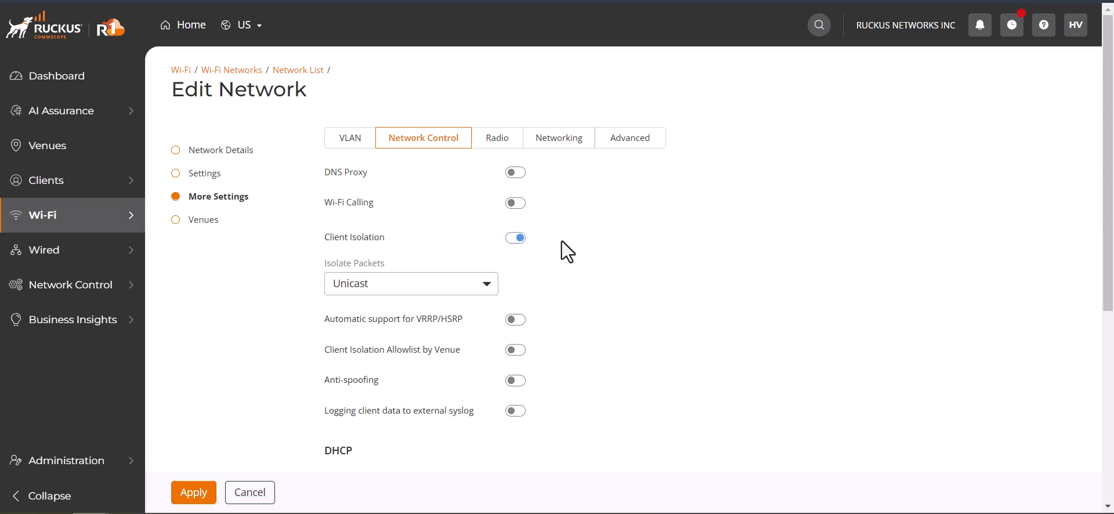
click(489, 286)
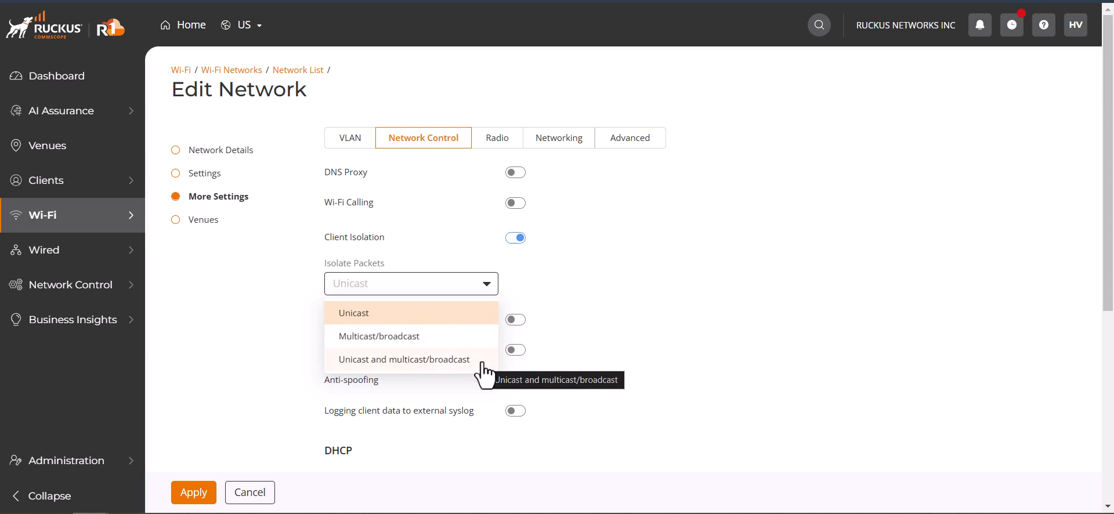
scroll(483, 374, down, 1)
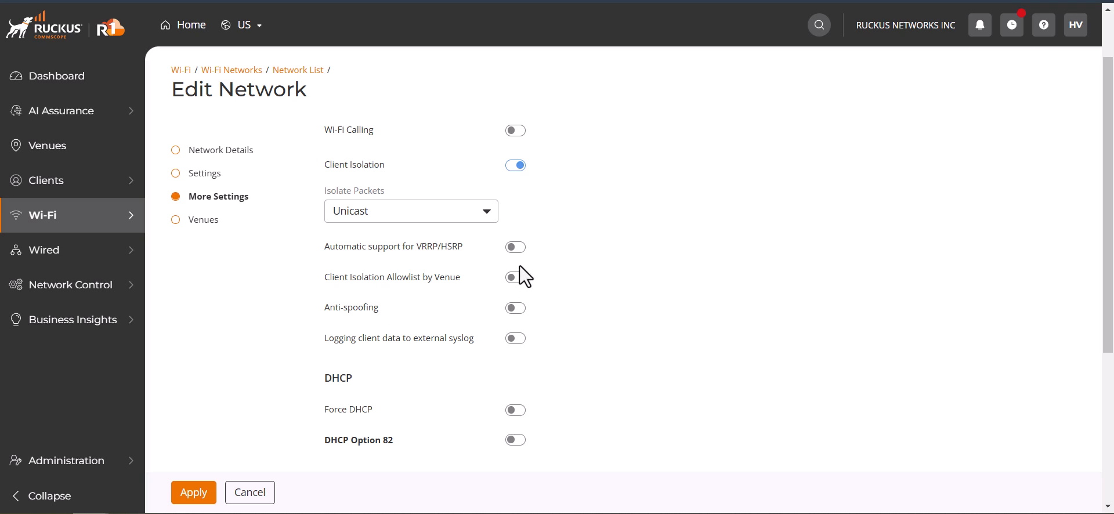
Enable the Client Isolation Allowlist by Venue and open the allowlist choices for Sunnyvale Lab.
click(514, 248)
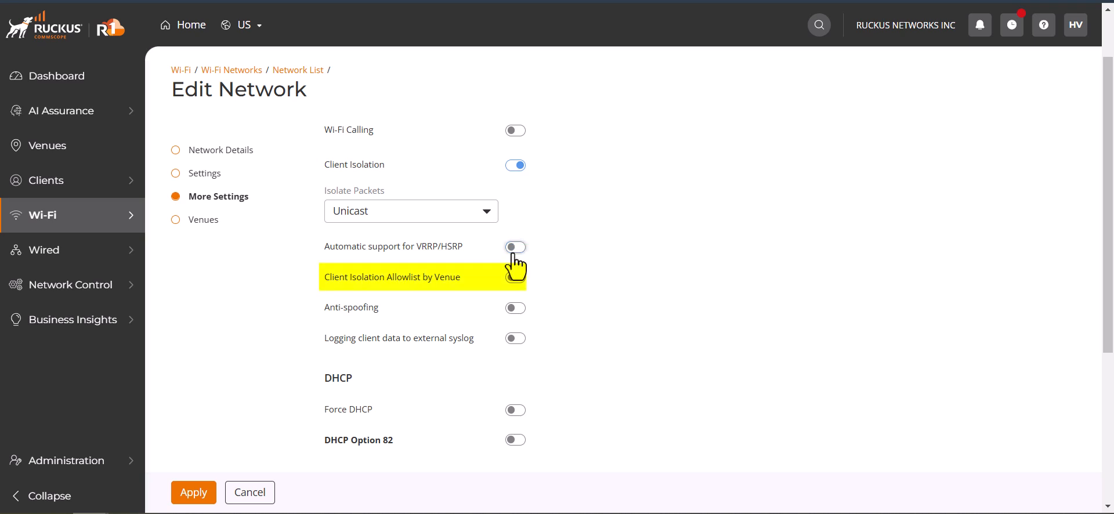
click(514, 258)
click(514, 258)
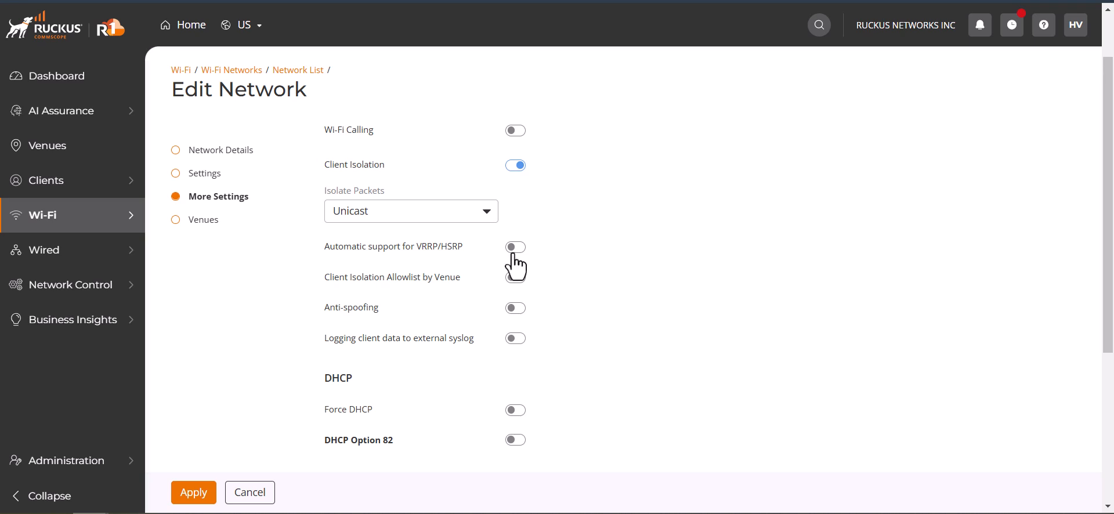
click(514, 255)
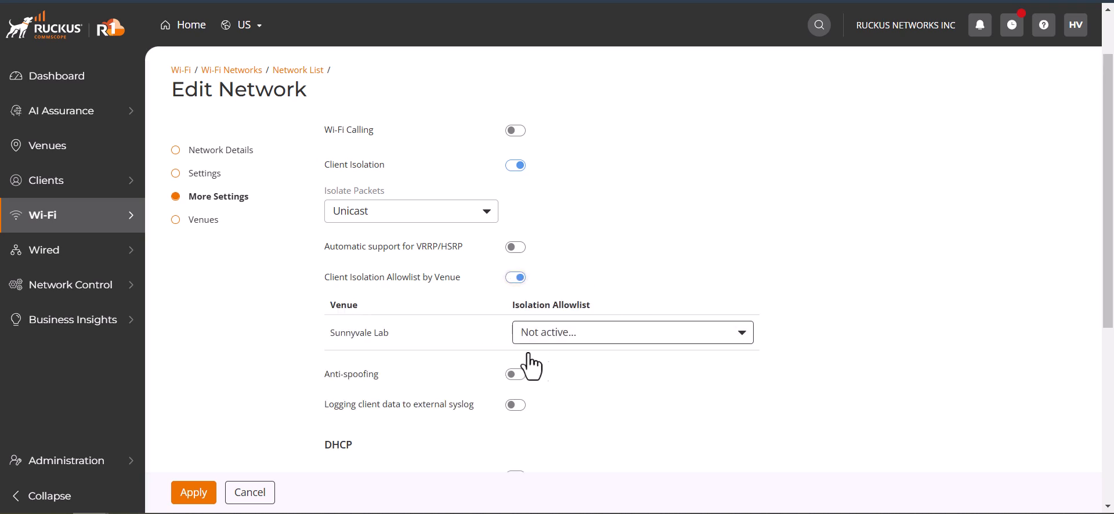
click(578, 343)
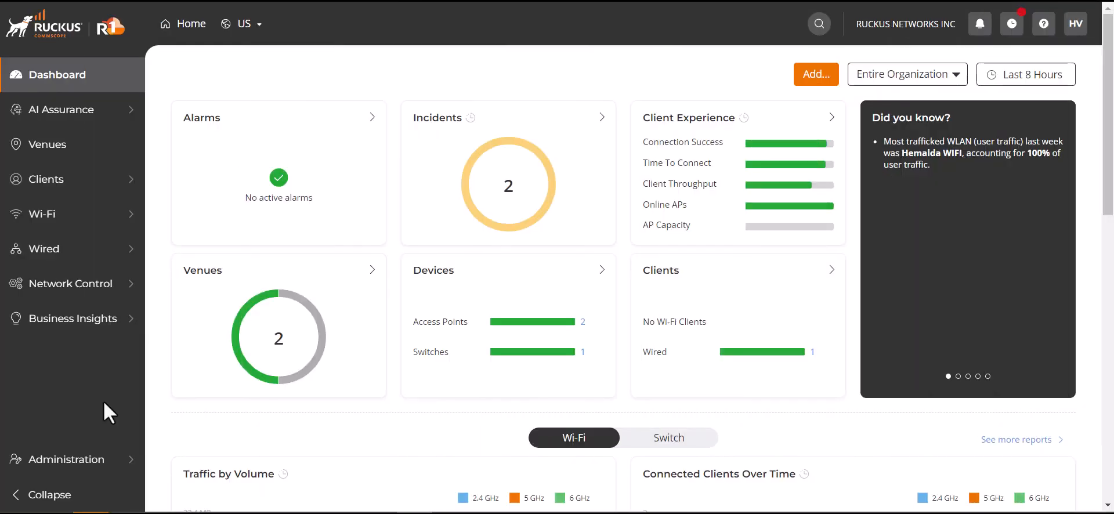
Start a new Client Isolation profile among the network's policies and profiles and name it office lobby.
mouse_move(24, 290)
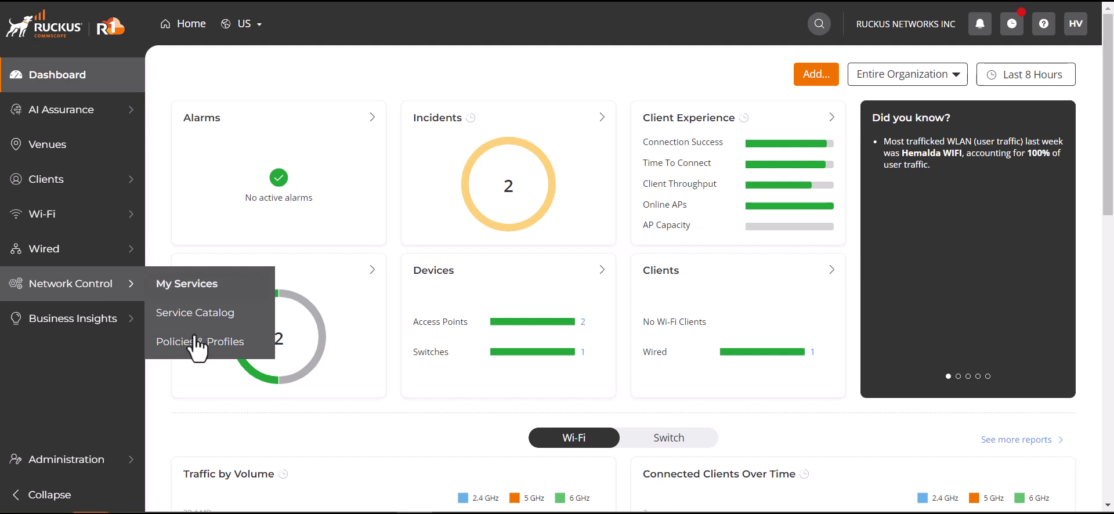
click(190, 346)
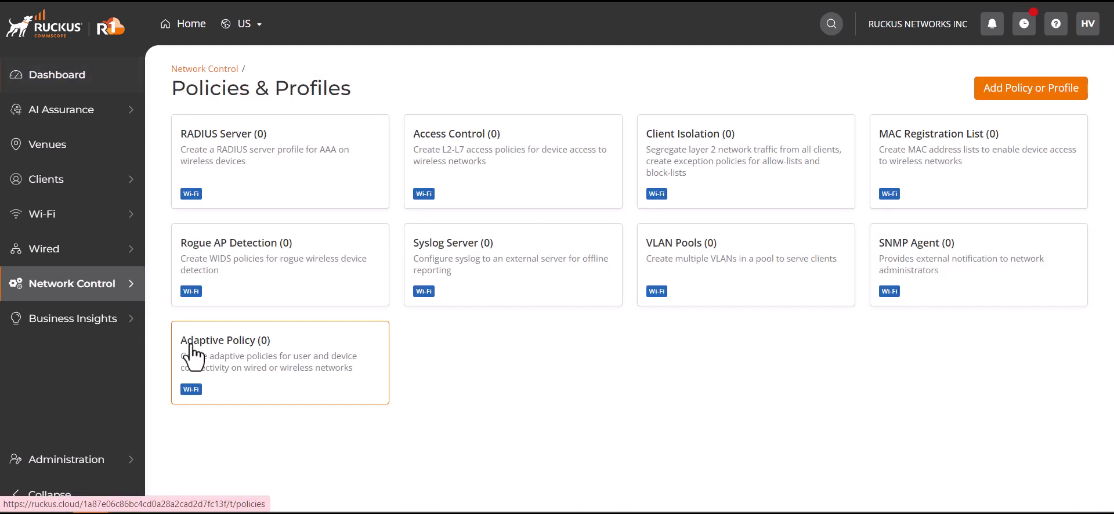
click(704, 192)
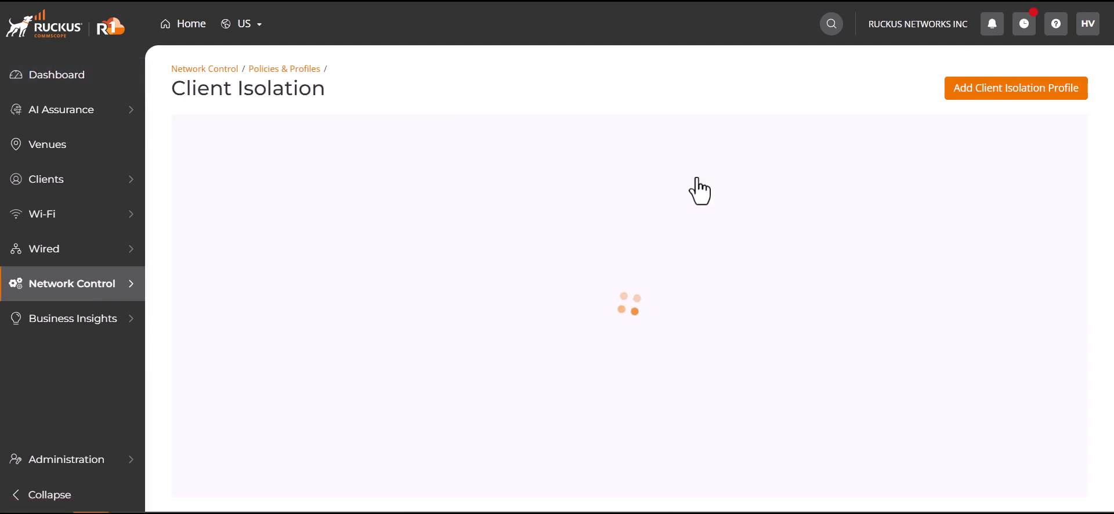
click(1033, 93)
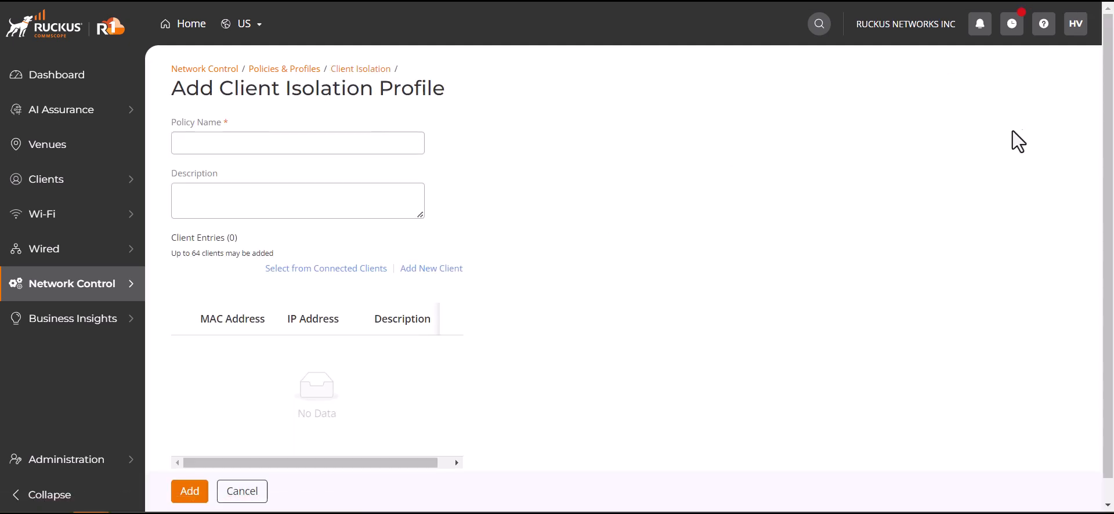
click(337, 144)
text(office lobby)
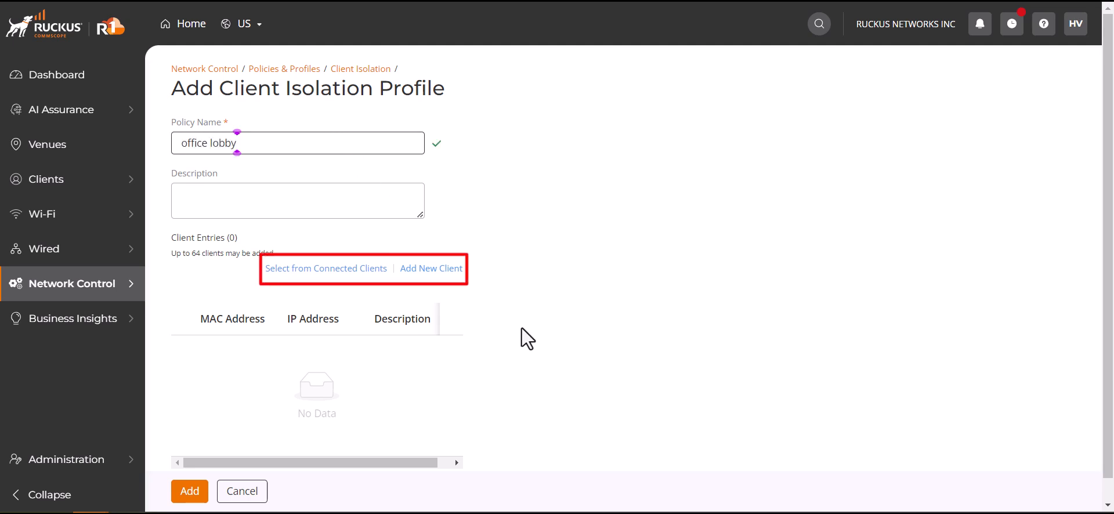
Add a new client with MAC address 02:50:41:00:00:01 to the Client Isolation profile and finish adding the profile.
click(452, 270)
click(994, 129)
text(02:50:41:00:00:01)
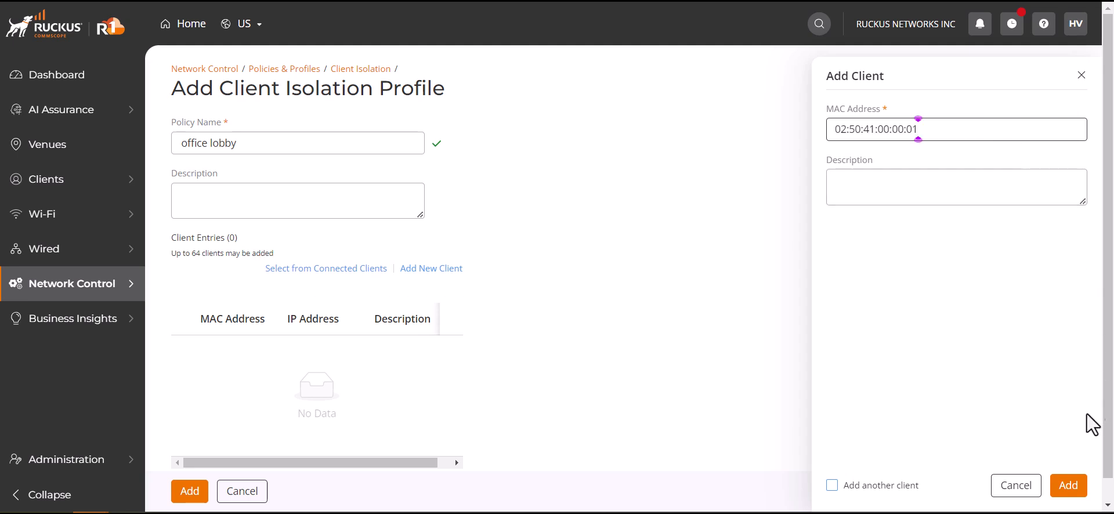
click(1069, 487)
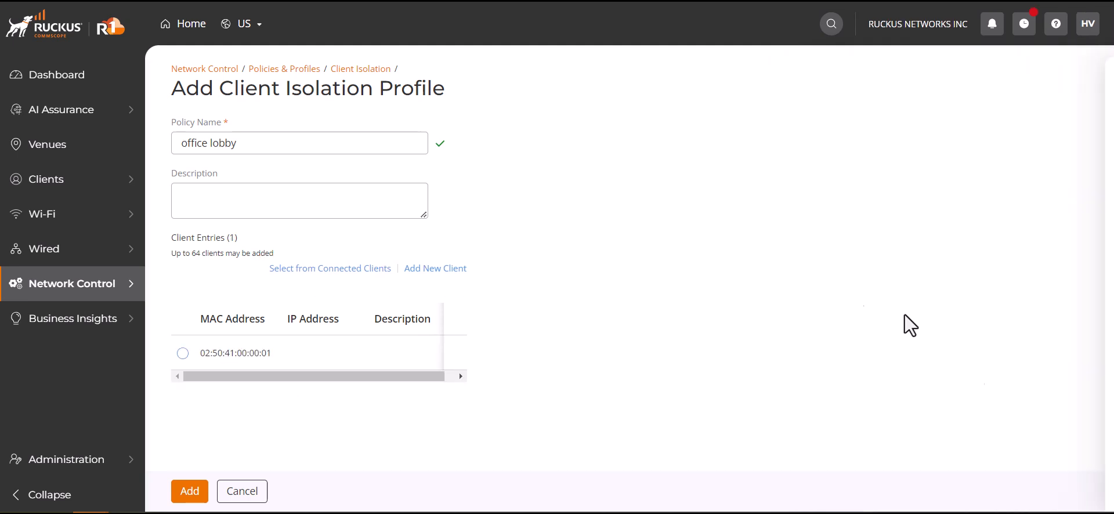
click(193, 492)
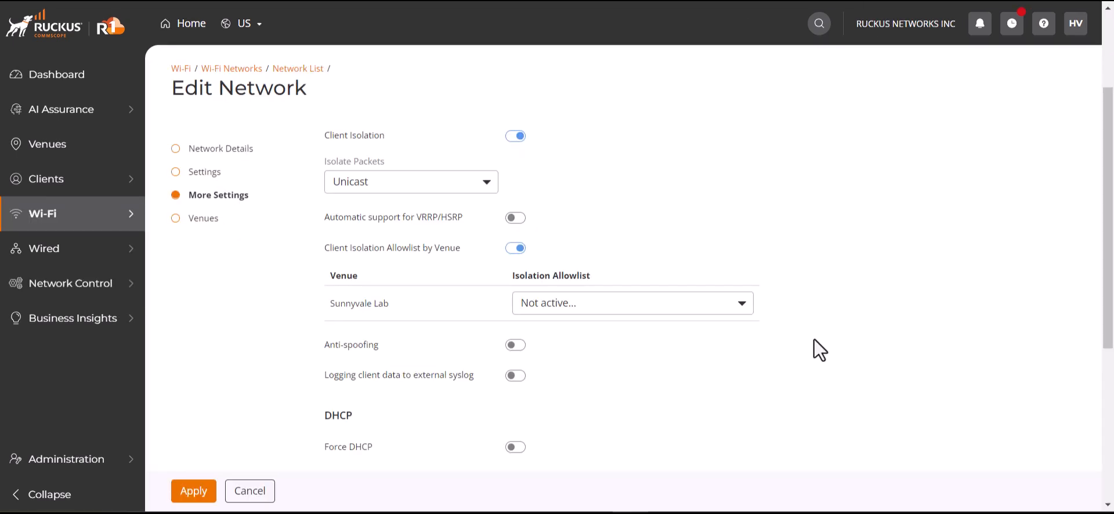
Assign the office lobby isolation allowlist to the Sunnyvale Lab venue in the network's settings.
click(717, 311)
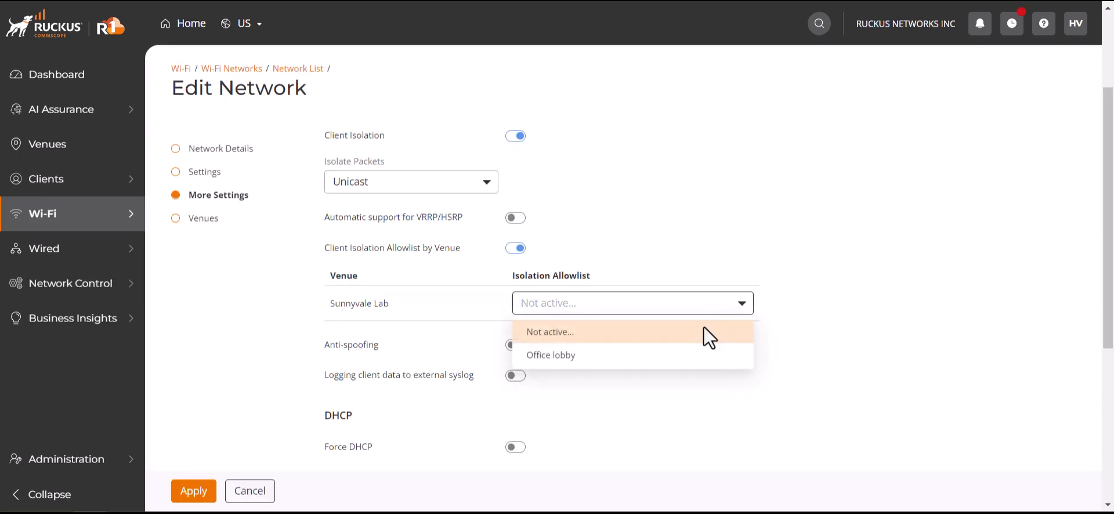
click(660, 355)
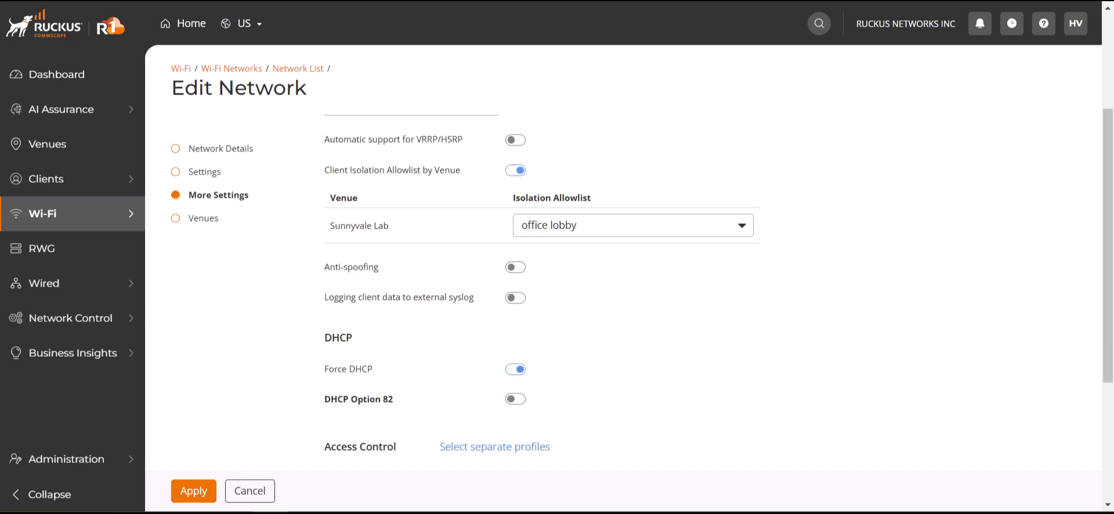
Try Anti-spoofing together with Force DHCP, turn Anti-spoofing off again, and toggle logging of client data to external syslog.
scroll(875, 330, down, 3)
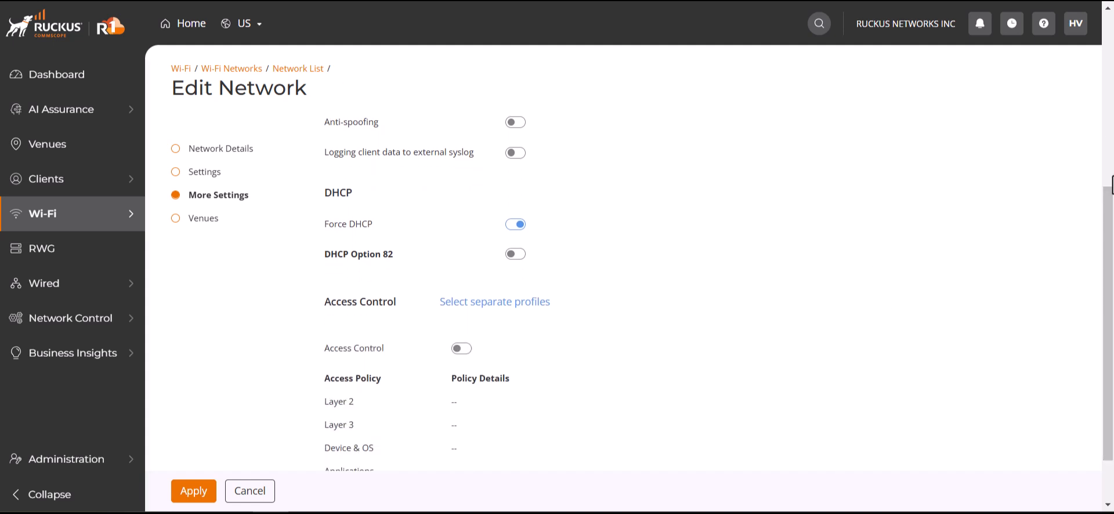
click(520, 124)
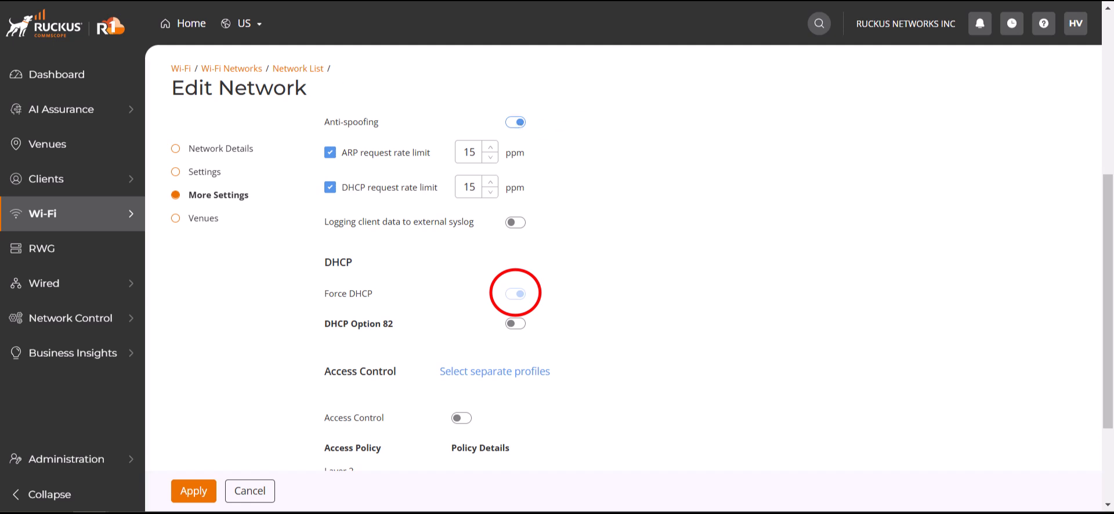
click(515, 123)
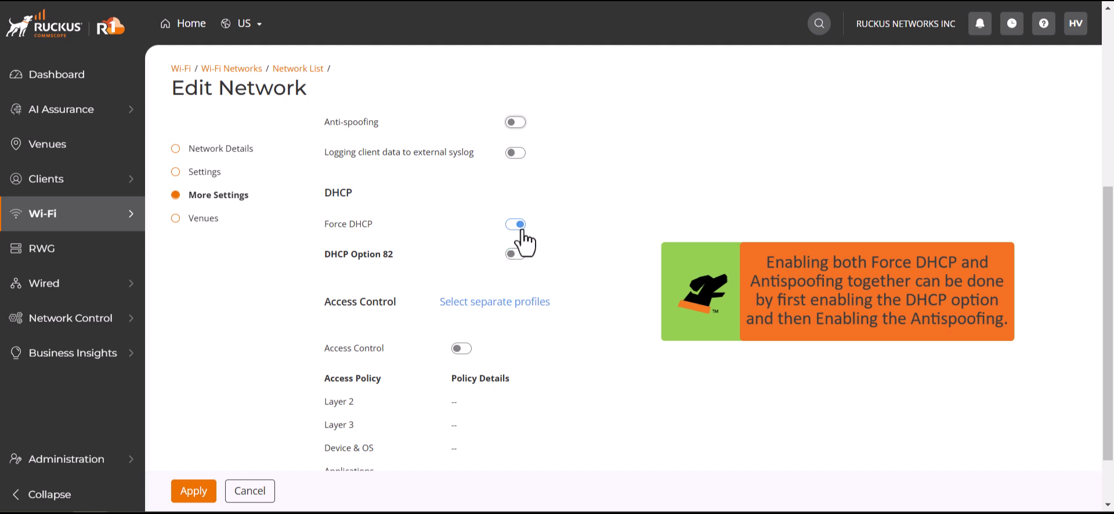
click(512, 122)
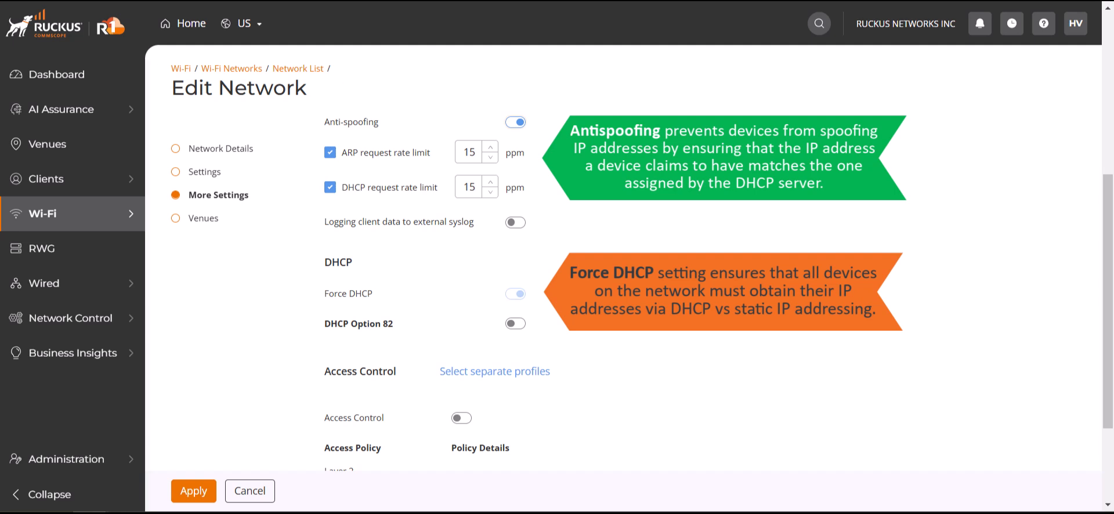
click(515, 122)
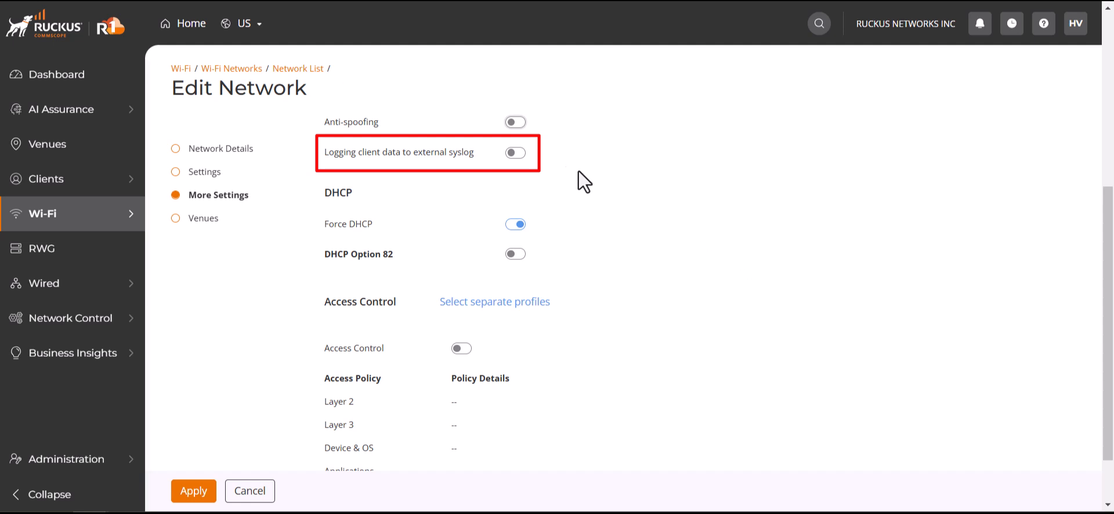
click(515, 153)
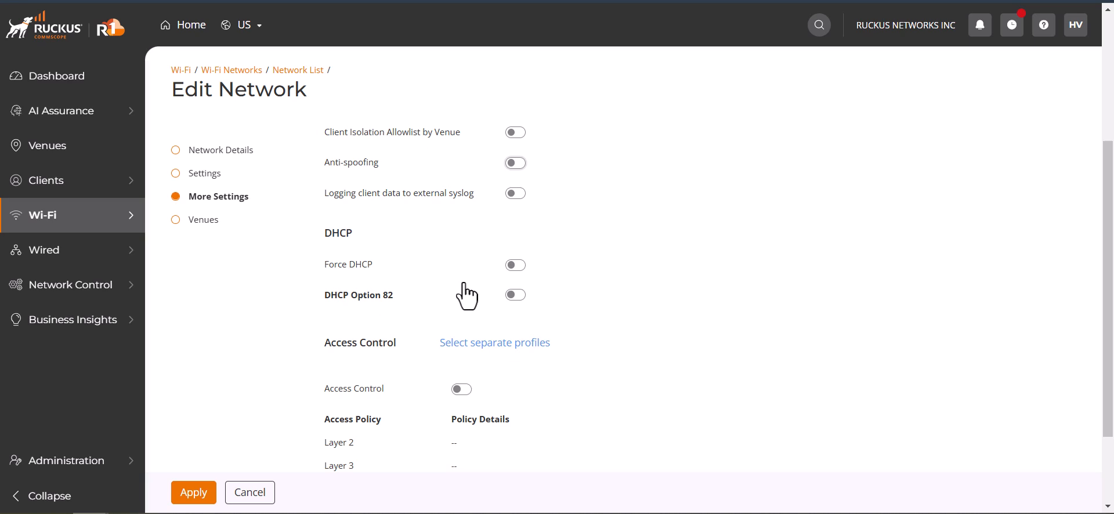
Enable DHCP Option 82 with Sub-option 1, review its formats and keep IF Name: VLAN ID: ESSID: AP Model: AP Name: AP MAC: Location.
click(514, 295)
scroll(920, 337, down, 3)
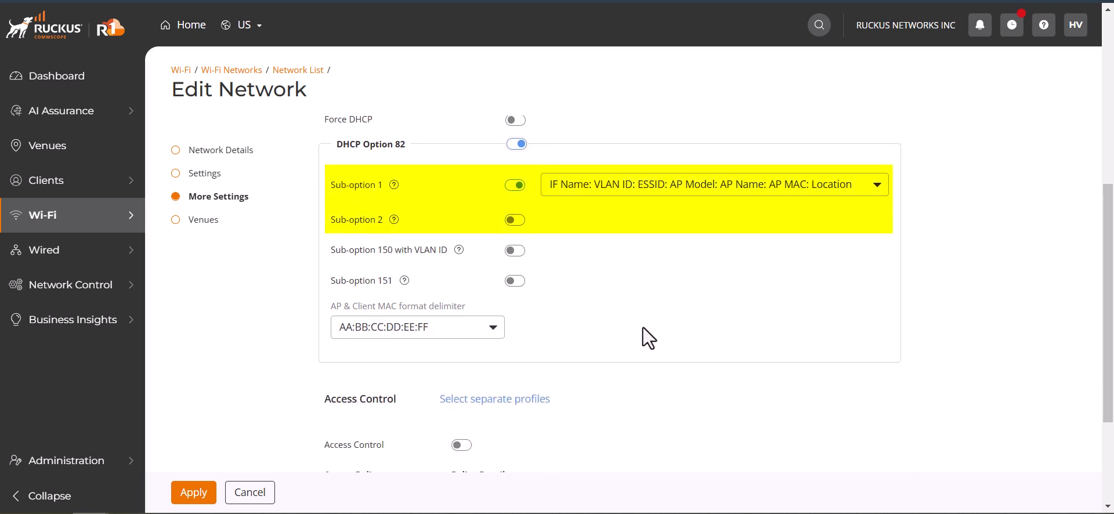
click(719, 185)
click(720, 186)
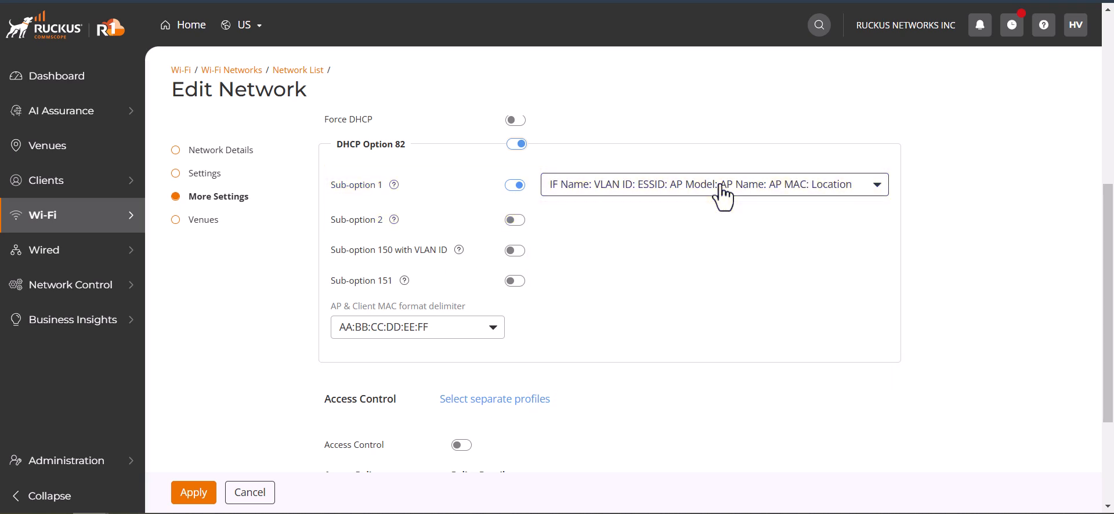
scroll(450, 236, up, 1)
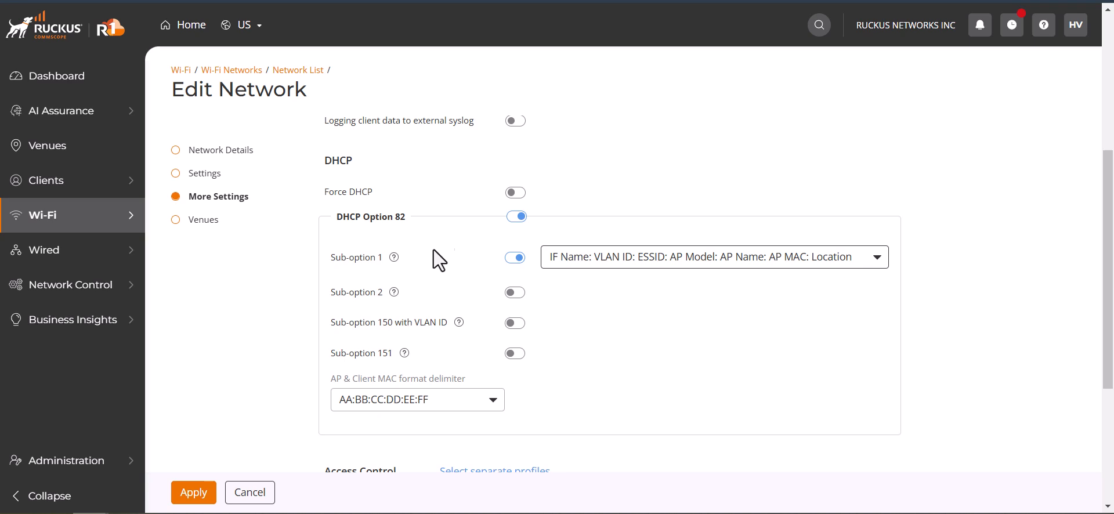
scroll(495, 348, down, 1)
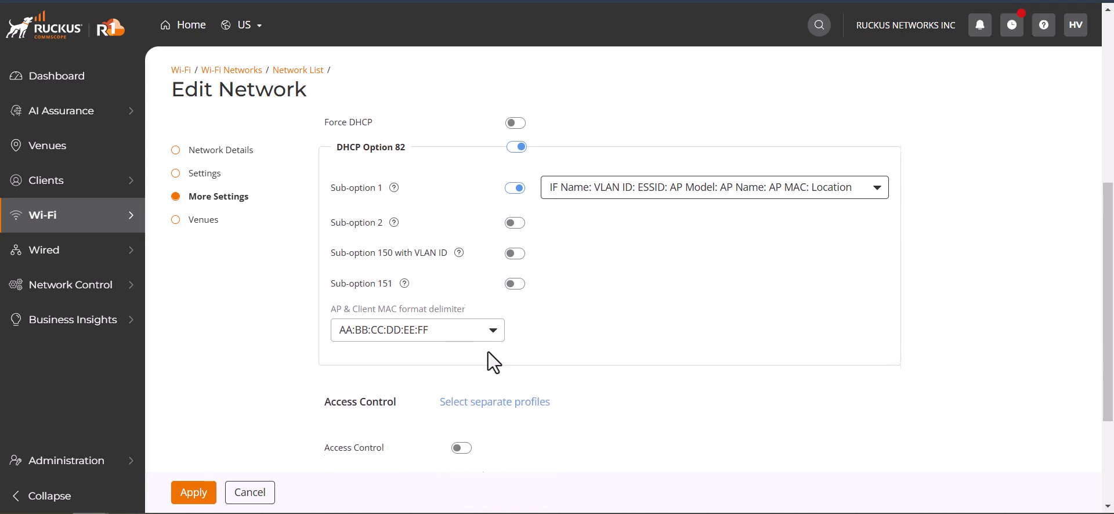
click(583, 189)
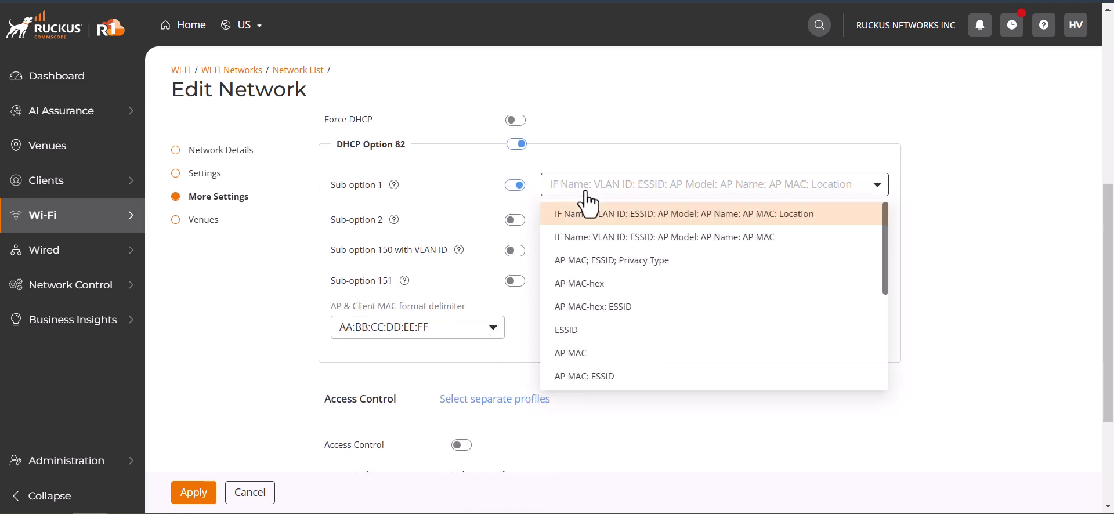
click(583, 189)
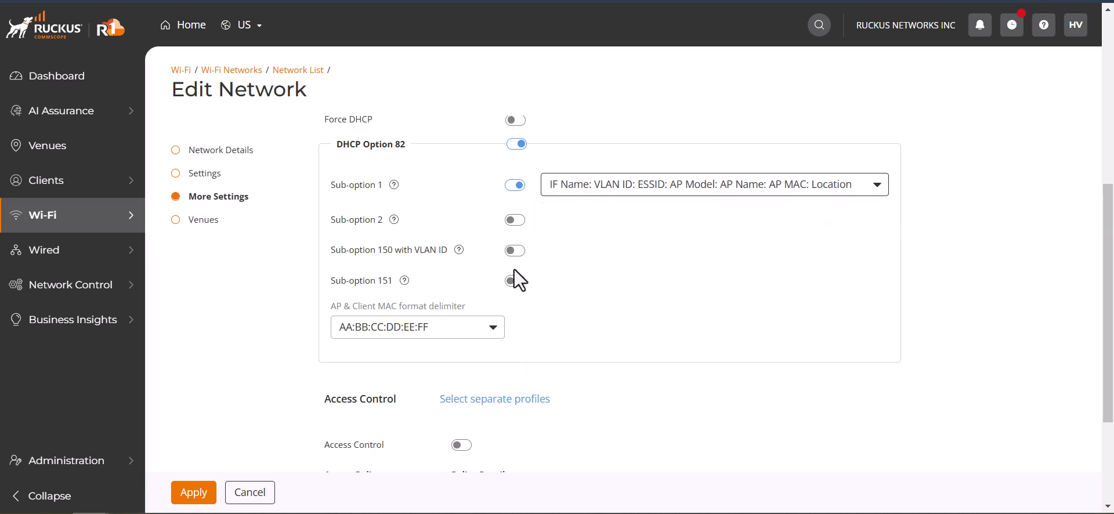
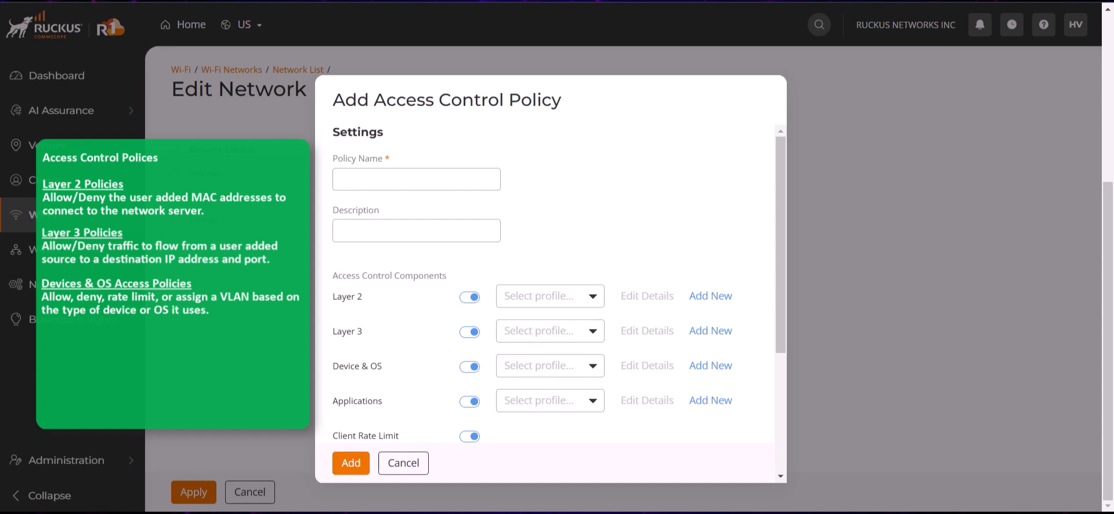
Enable the Device & OS component in the new access control policy and review its profile choices.
click(475, 358)
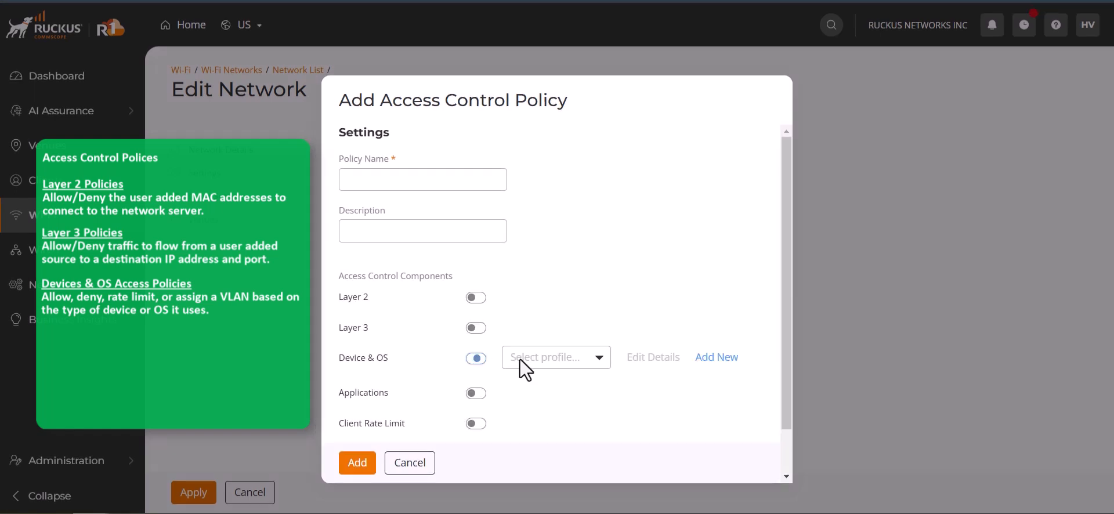
click(569, 360)
click(568, 387)
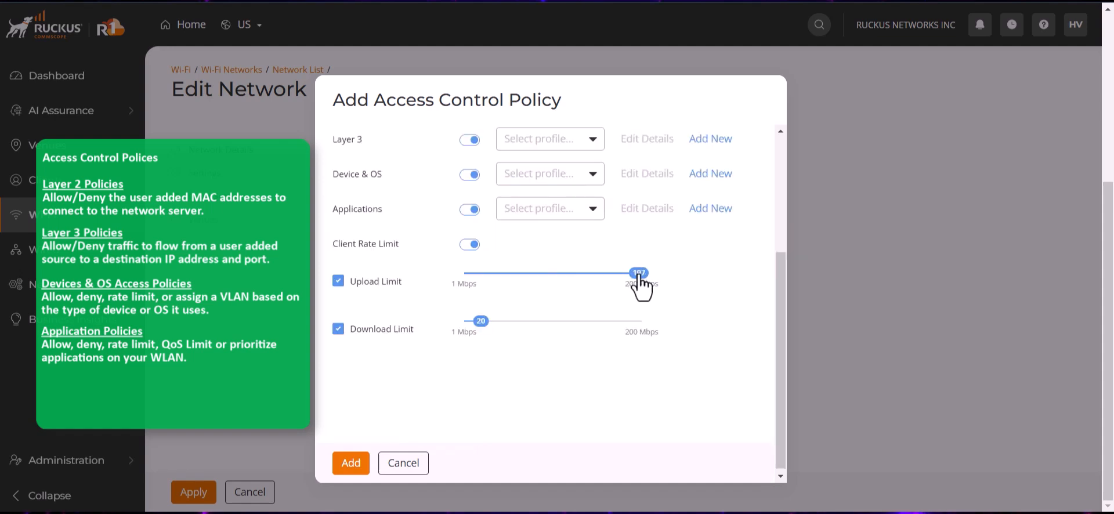
drag(644, 289, 487, 293)
mouse_move(479, 326)
mouse_down()
mouse_move(641, 328)
mouse_move(479, 329)
mouse_up()
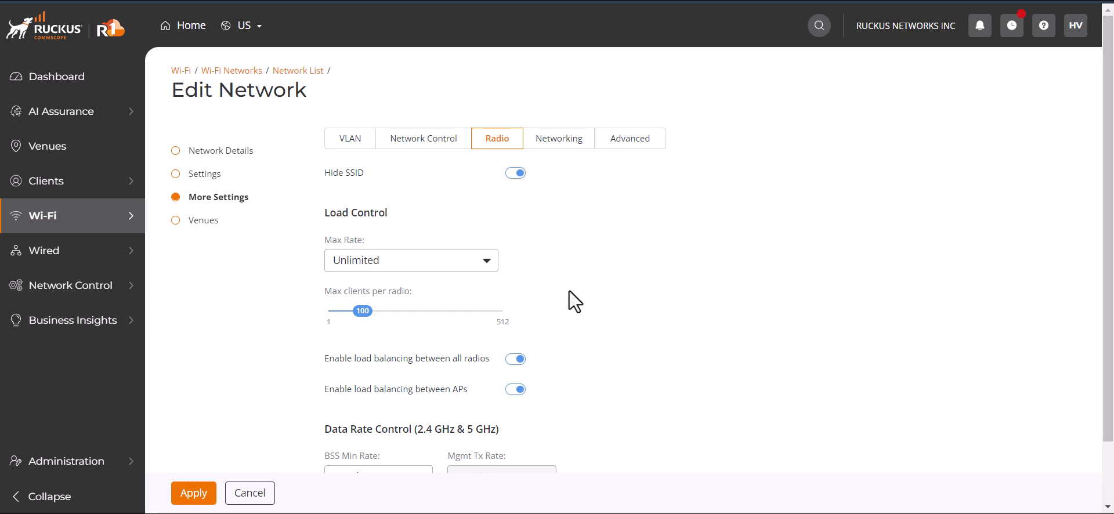
Review the Max Rate options under Load Control, keep Unlimited, and set the maximum clients per radio to 121.
click(487, 273)
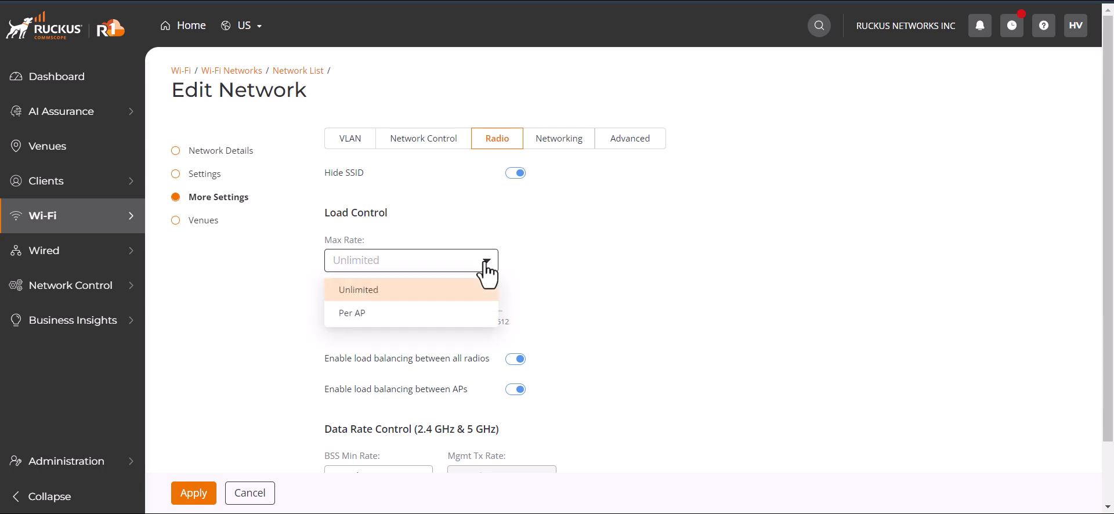
click(487, 273)
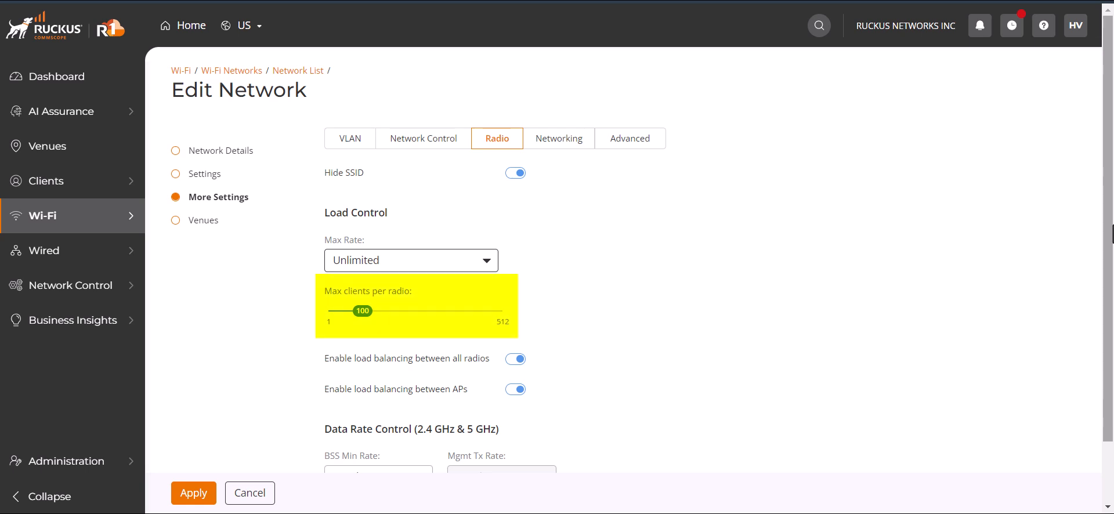
mouse_move(361, 308)
mouse_down()
mouse_move(504, 310)
mouse_move(370, 313)
mouse_up()
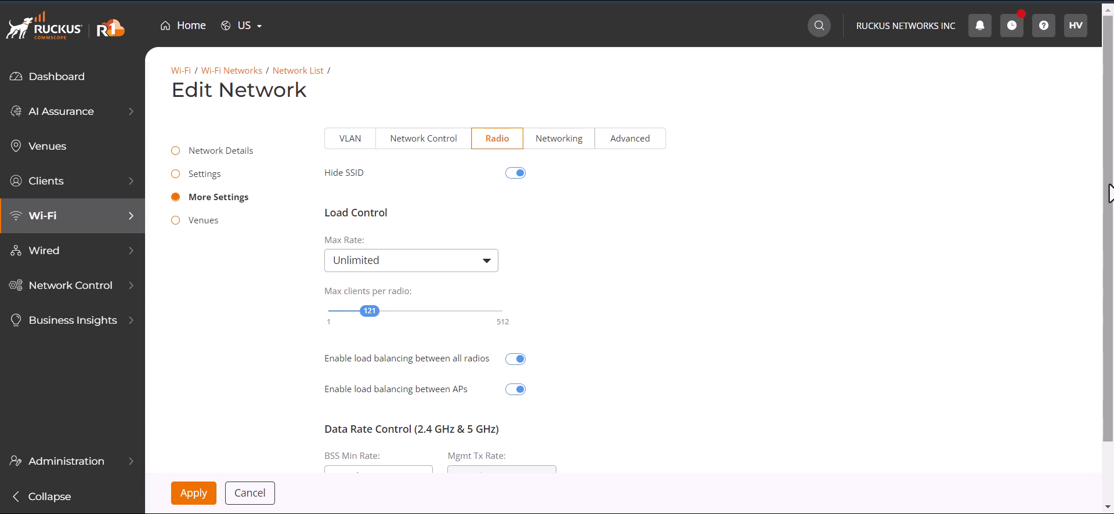
Try None as the BSS Min Rate under Data Rate Control and return it to 24 Mbps.
drag(1110, 193, 1111, 283)
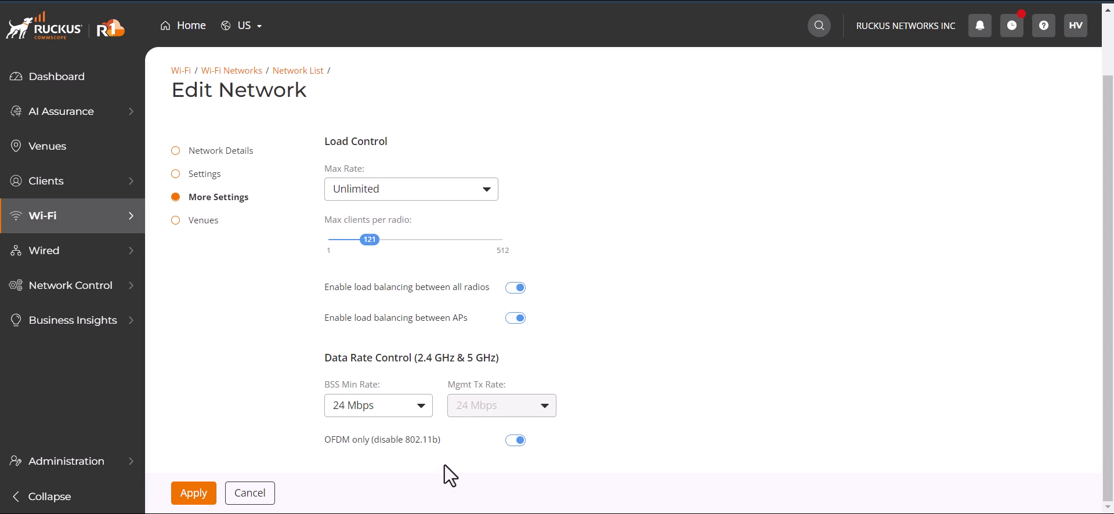
click(419, 411)
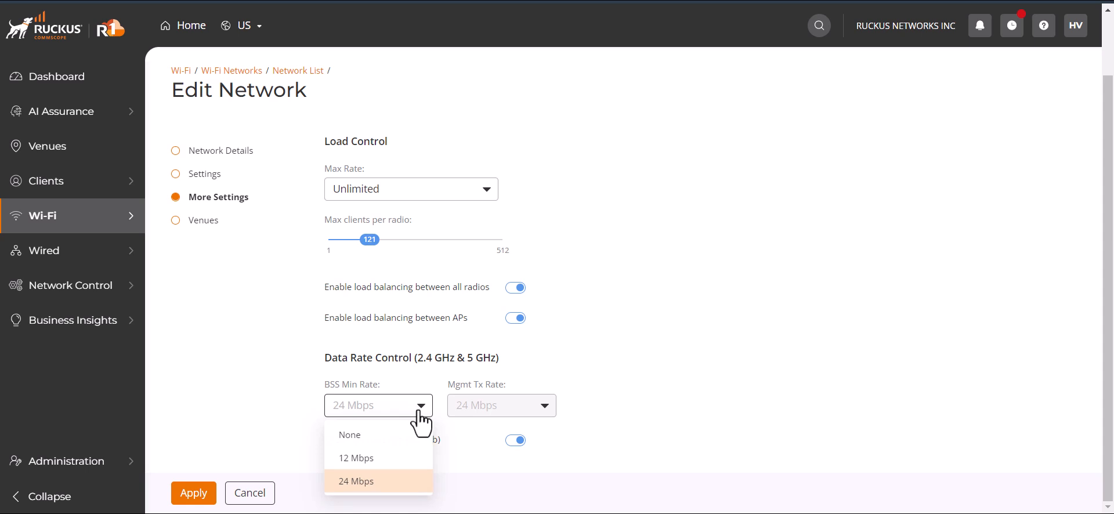
click(398, 436)
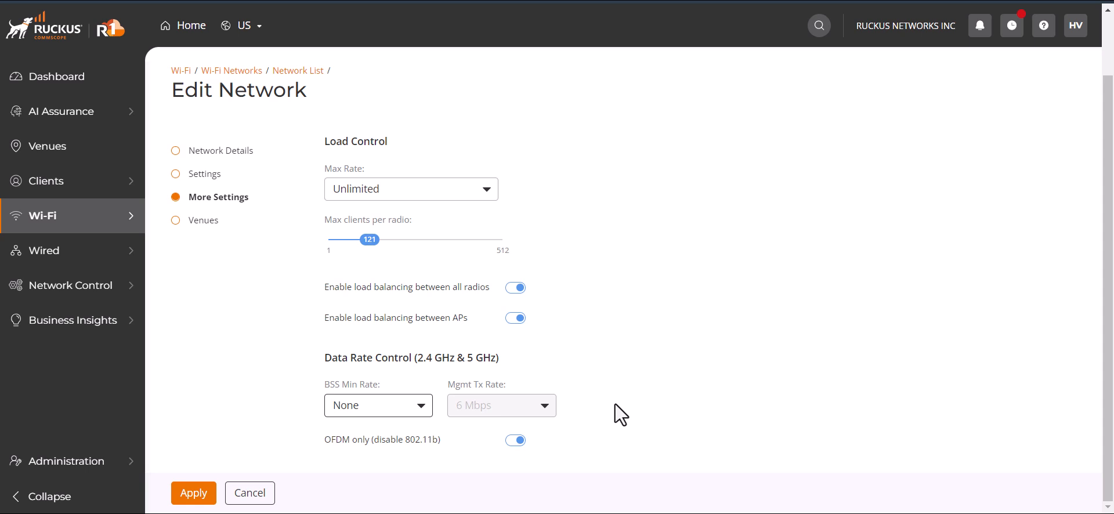
click(419, 412)
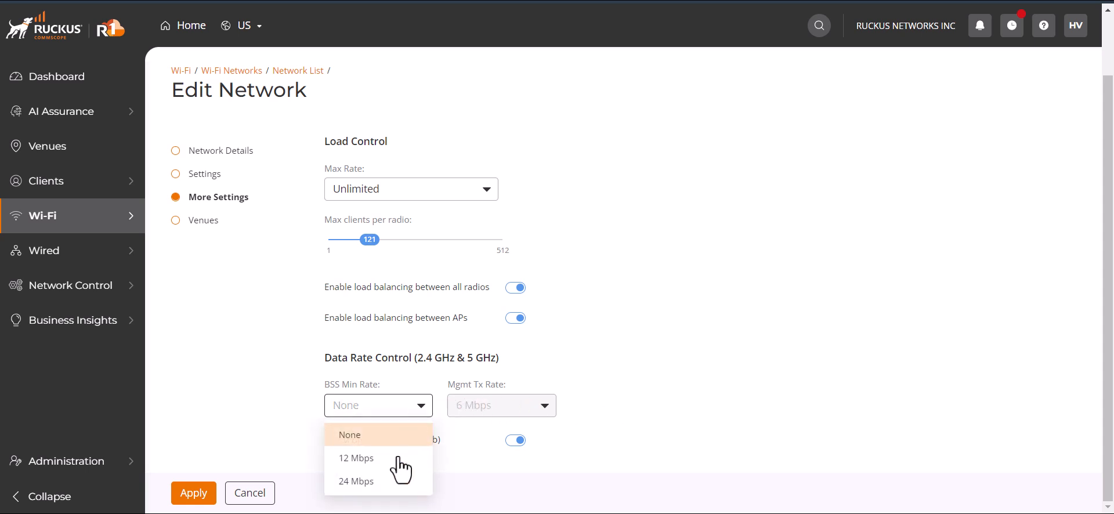
click(389, 483)
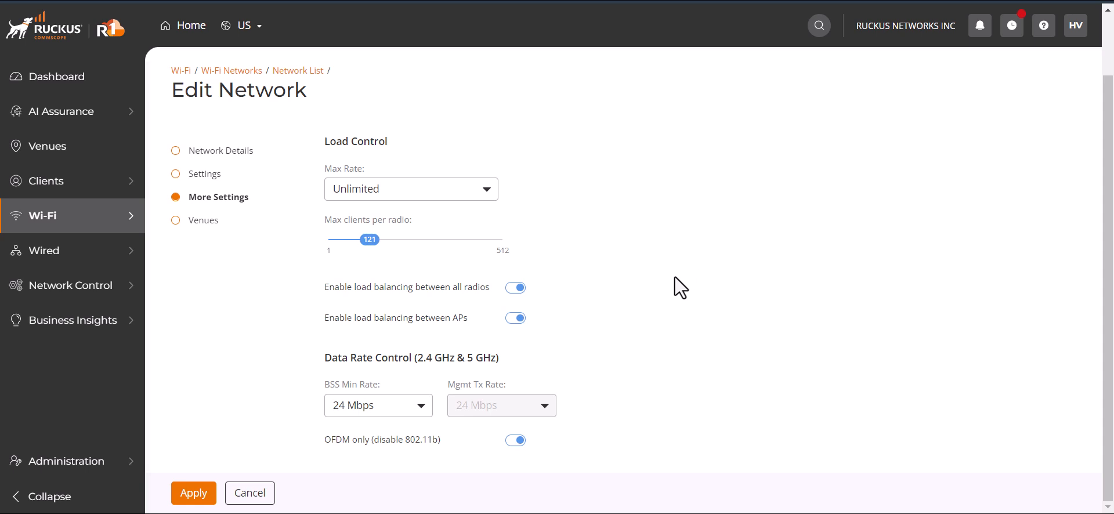
Disable OFDM only (disable 802.11b), review the BSS Min Rate options and keep 24 Mbps.
click(520, 441)
click(416, 408)
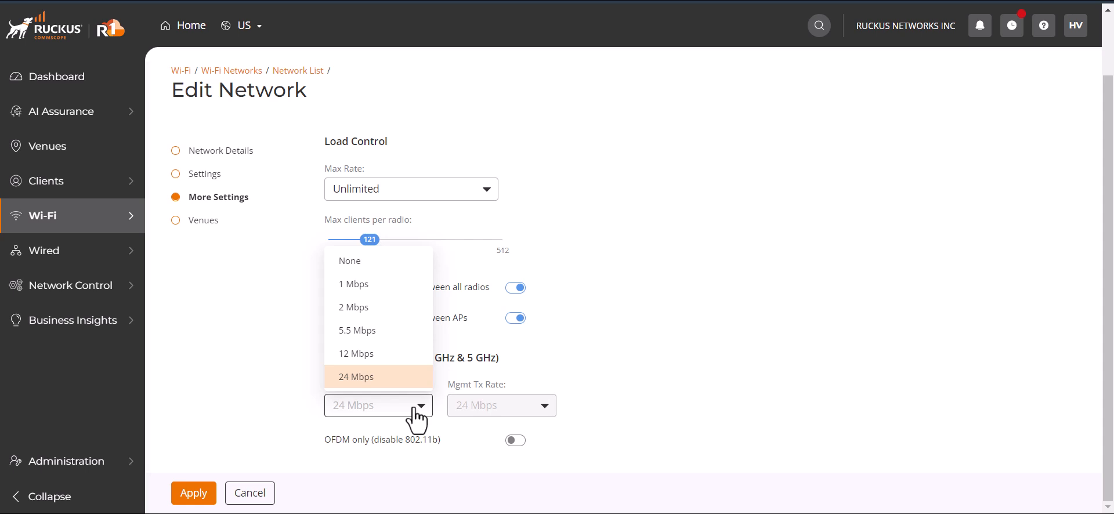
click(417, 415)
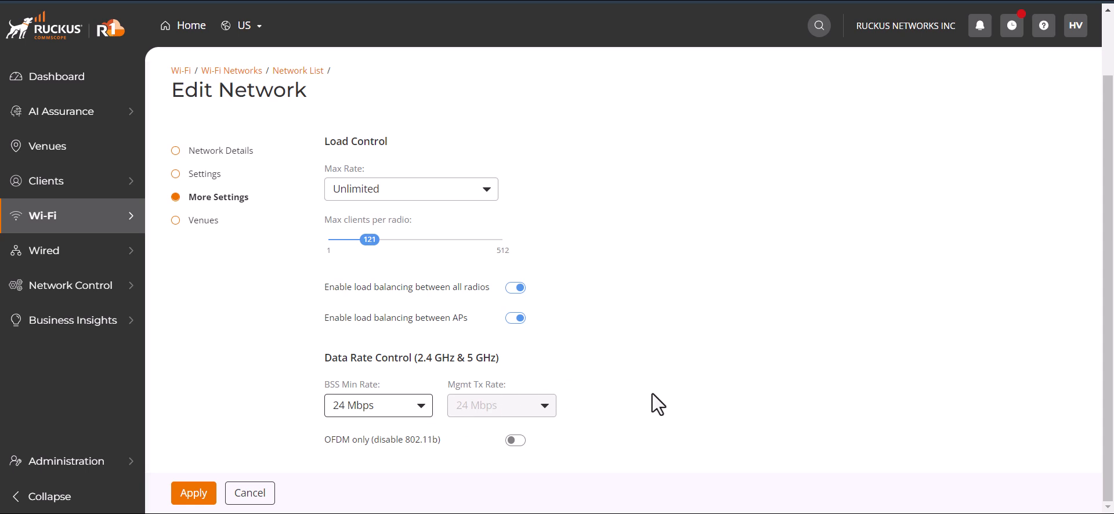